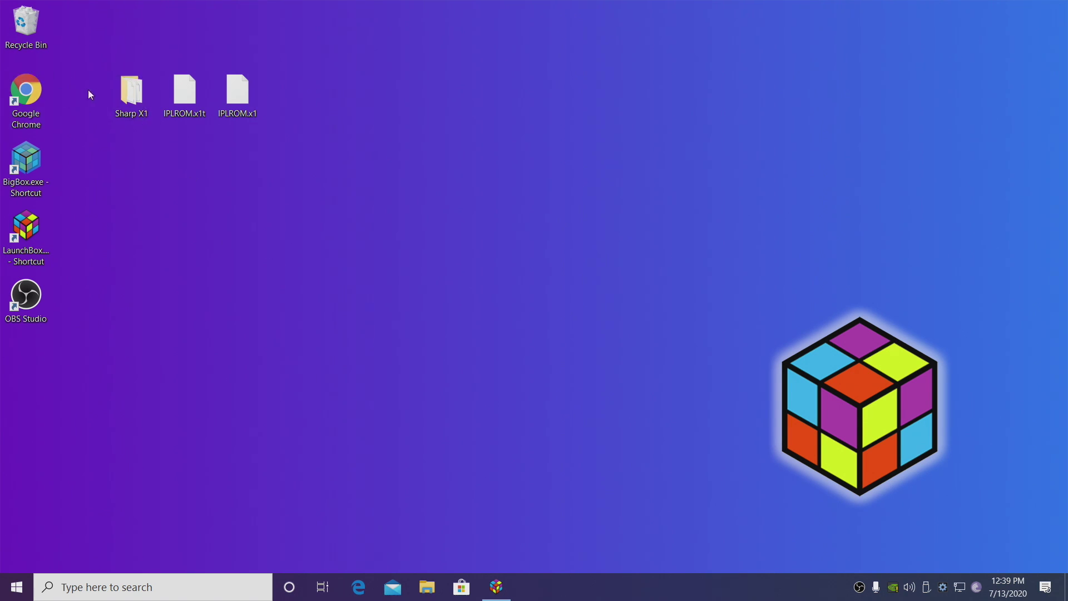
# Step: Examine the Sharp X1 games folder and the two IPLROM BIOS files on the desktop
pyautogui.doubleClick(128, 93)
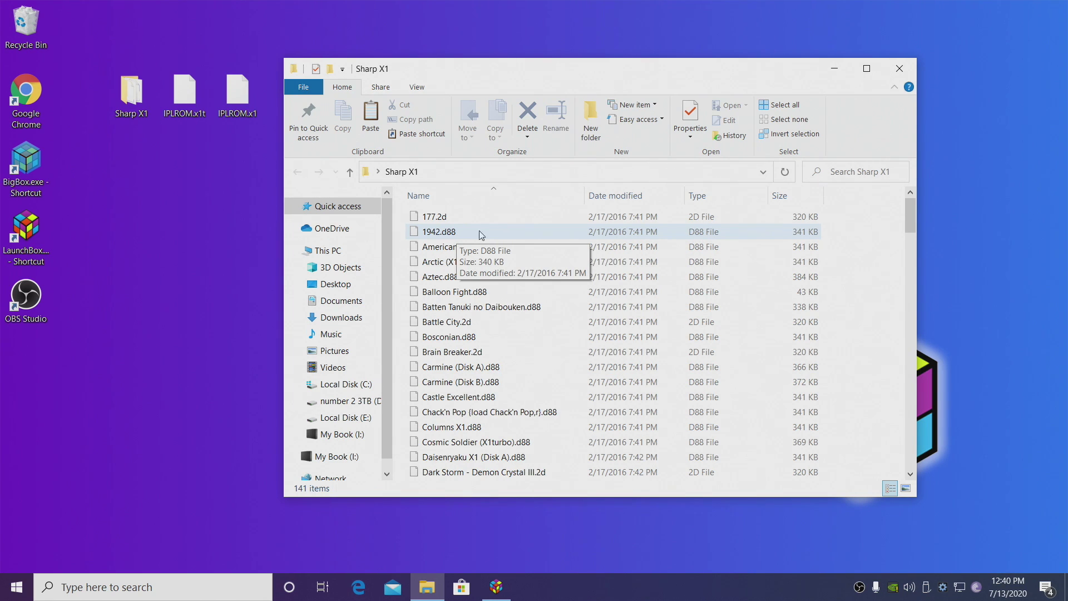
pyautogui.click(835, 66)
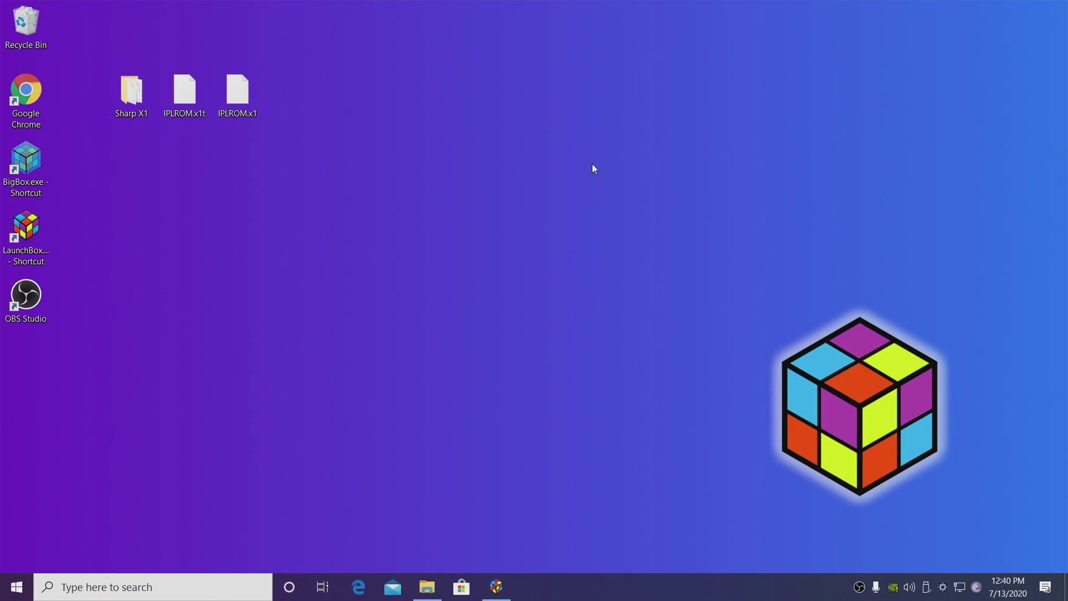
pyautogui.moveTo(296, 139); pyautogui.dragTo(181, 78)
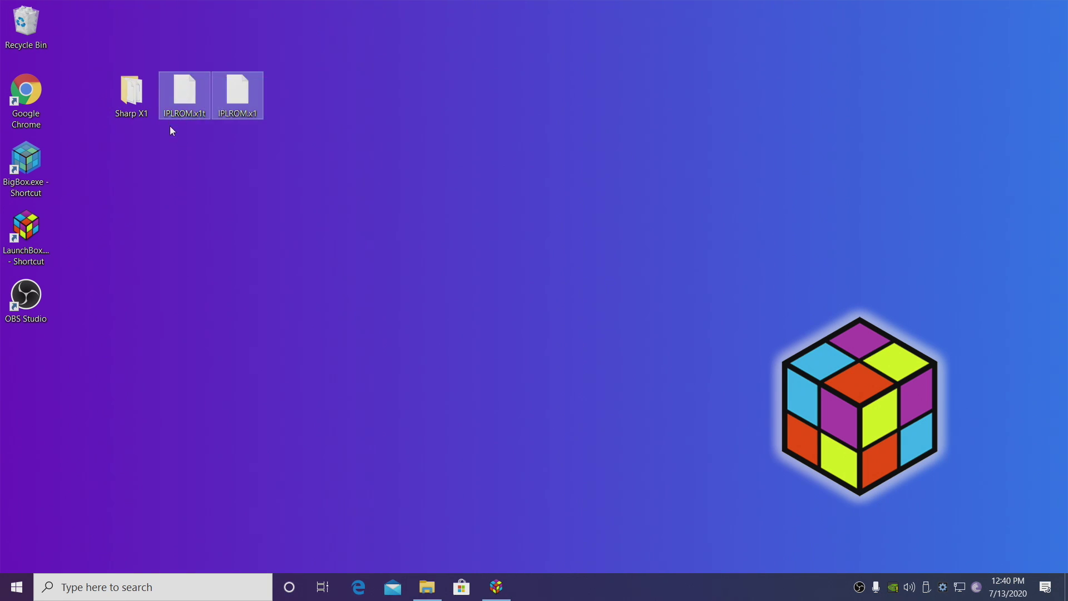
pyautogui.click(247, 125)
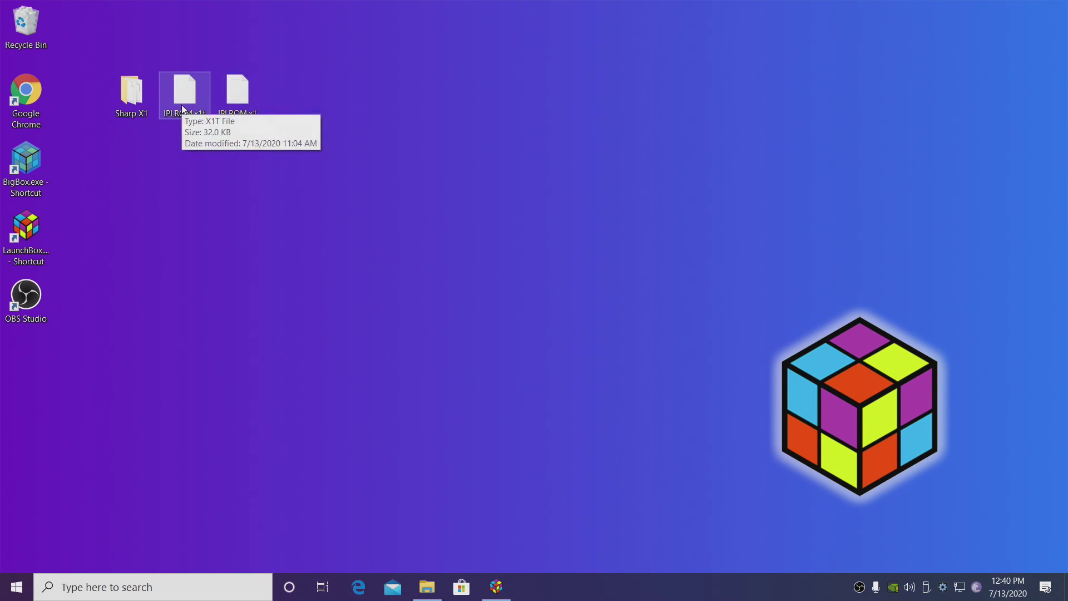
pyautogui.moveTo(243, 127); pyautogui.dragTo(183, 88)
pyautogui.click(197, 156)
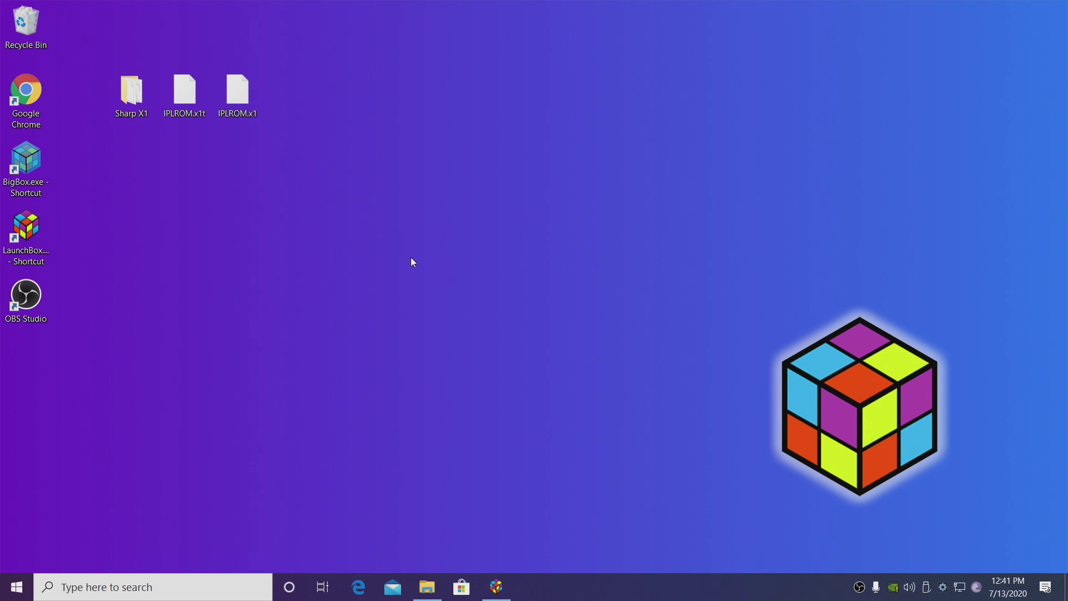
# Step: Copy IPLROM.x1 and IPLROM.x1t from the desktop into LaunchBox\Emulators\RetroArch\system, replacing the files already there
pyautogui.click(427, 586)
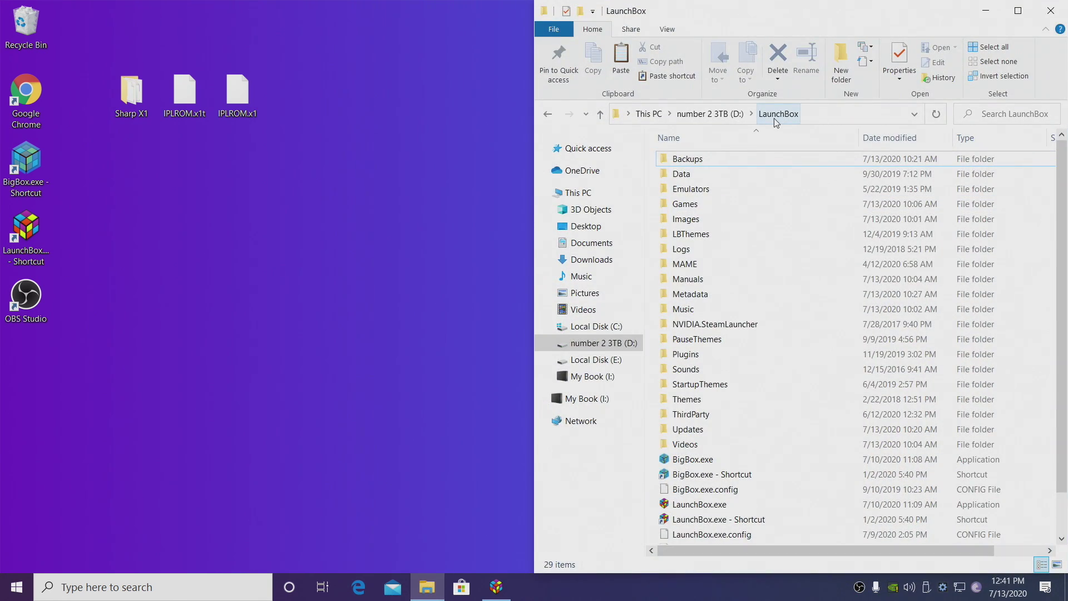
pyautogui.doubleClick(700, 190)
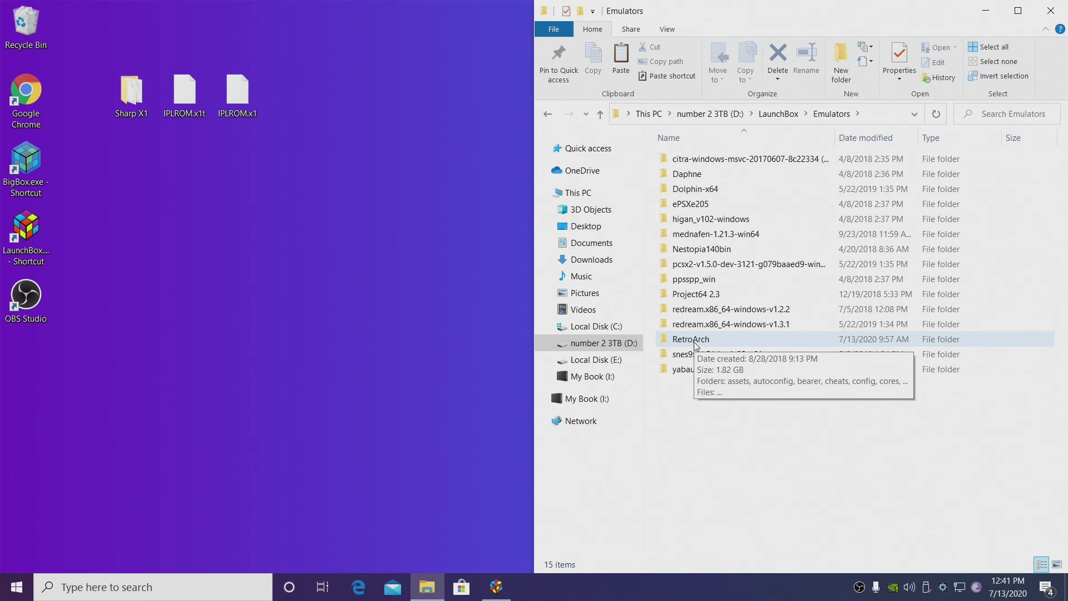
pyautogui.doubleClick(693, 340)
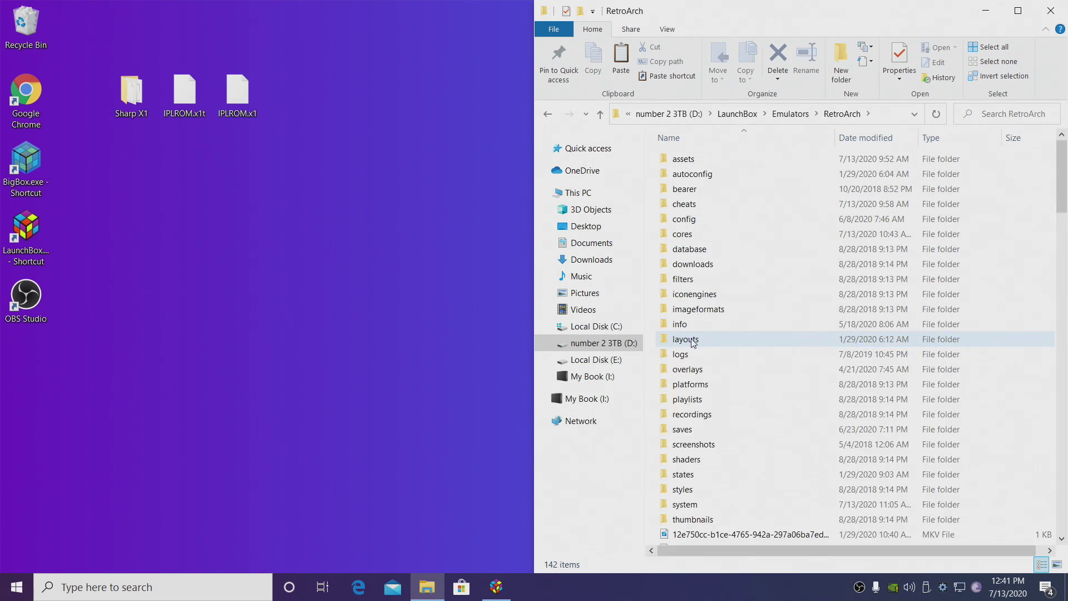
pyautogui.scroll(-3, 692, 342)
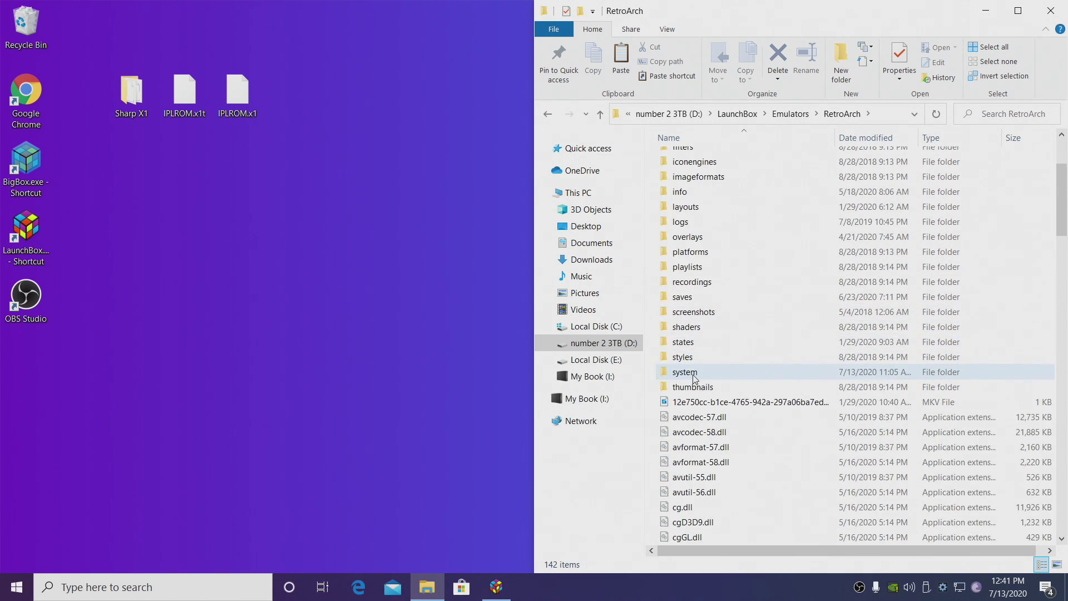
pyautogui.moveTo(695, 378)
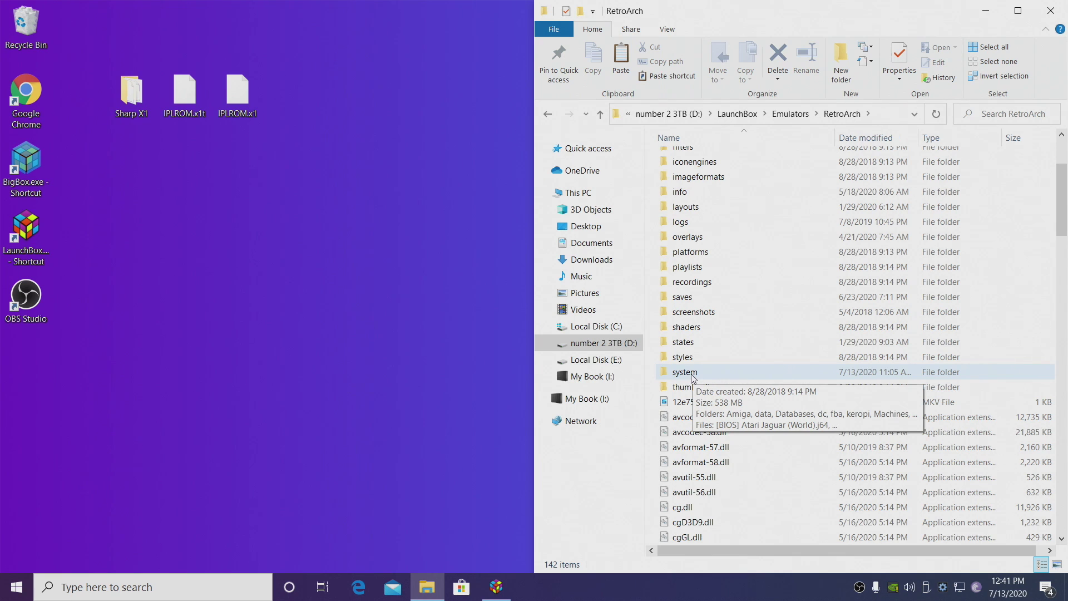
pyautogui.doubleClick(693, 377)
pyautogui.moveTo(310, 167); pyautogui.dragTo(820, 448)
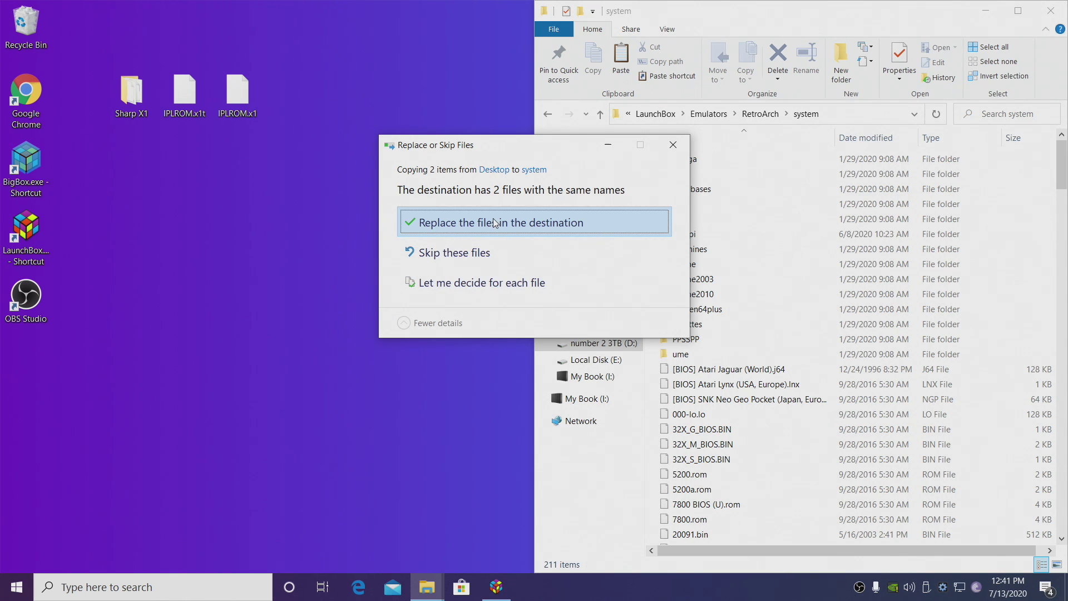
pyautogui.click(493, 223)
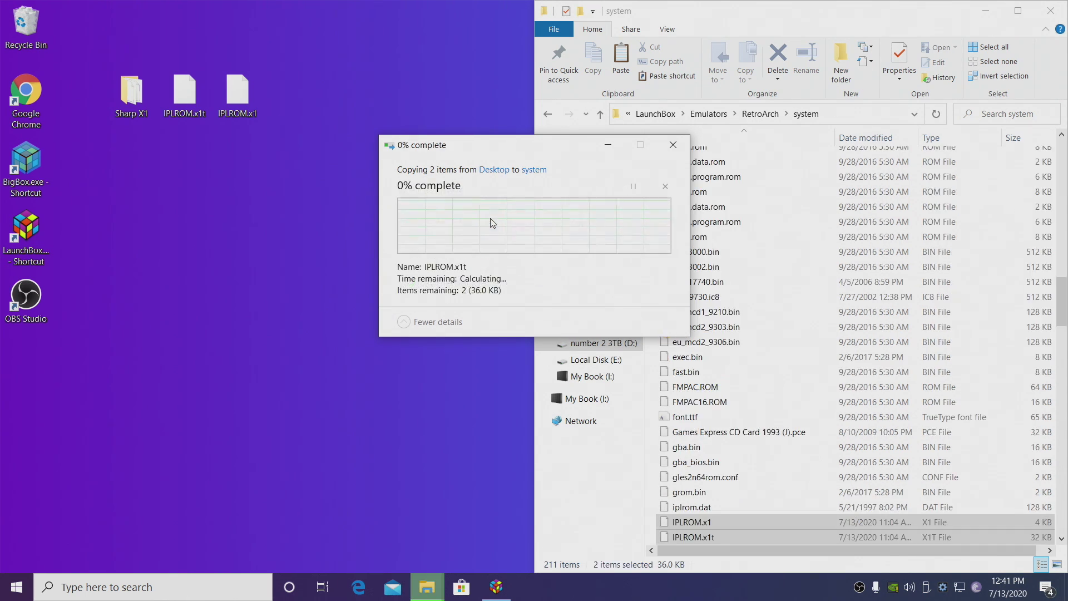
# Step: Go back to the RetroArch folder and launch retroarch.exe
pyautogui.click(548, 114)
pyautogui.scroll(-1, 757, 481)
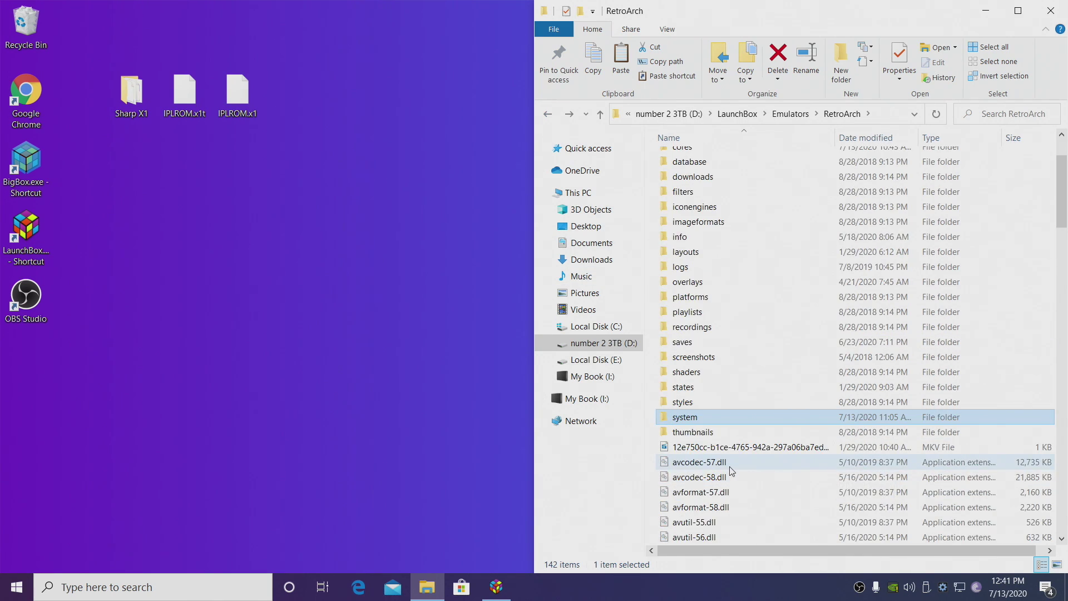
pyautogui.scroll(-20, 731, 471)
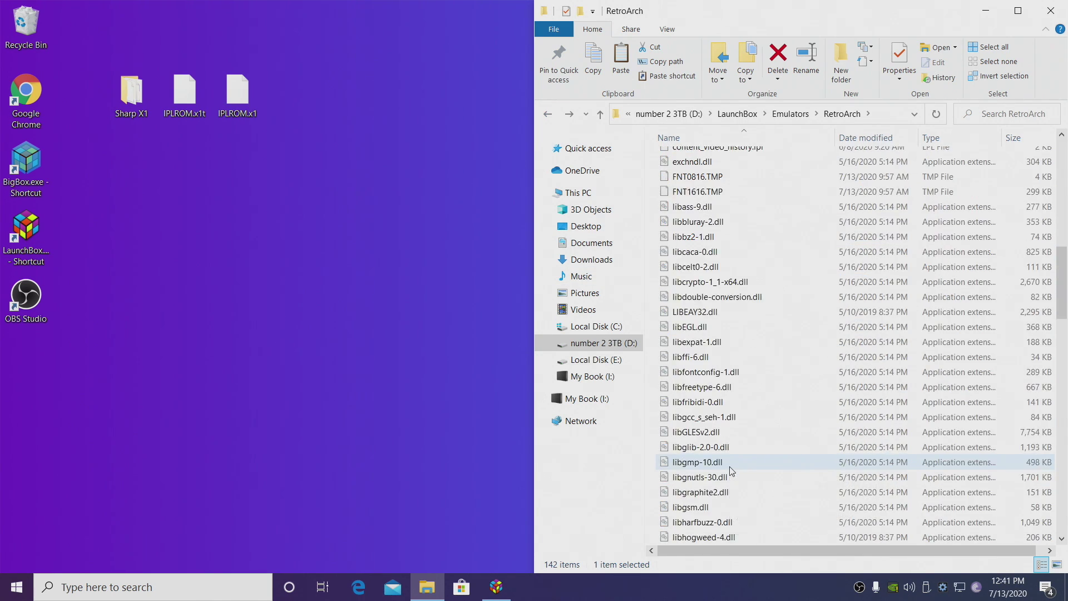
pyautogui.scroll(-13, 729, 467)
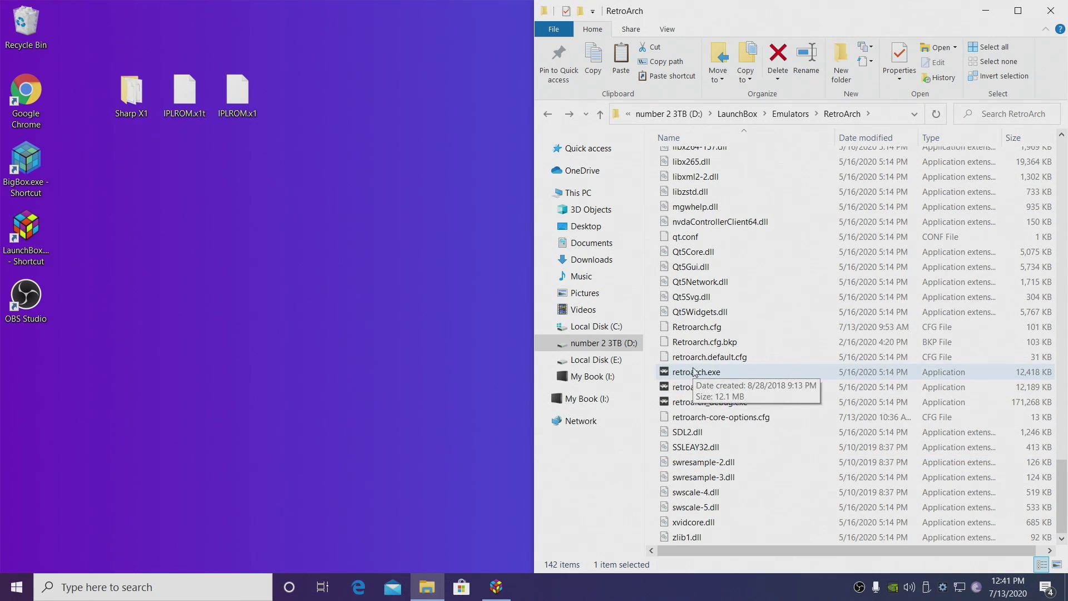
pyautogui.doubleClick(695, 371)
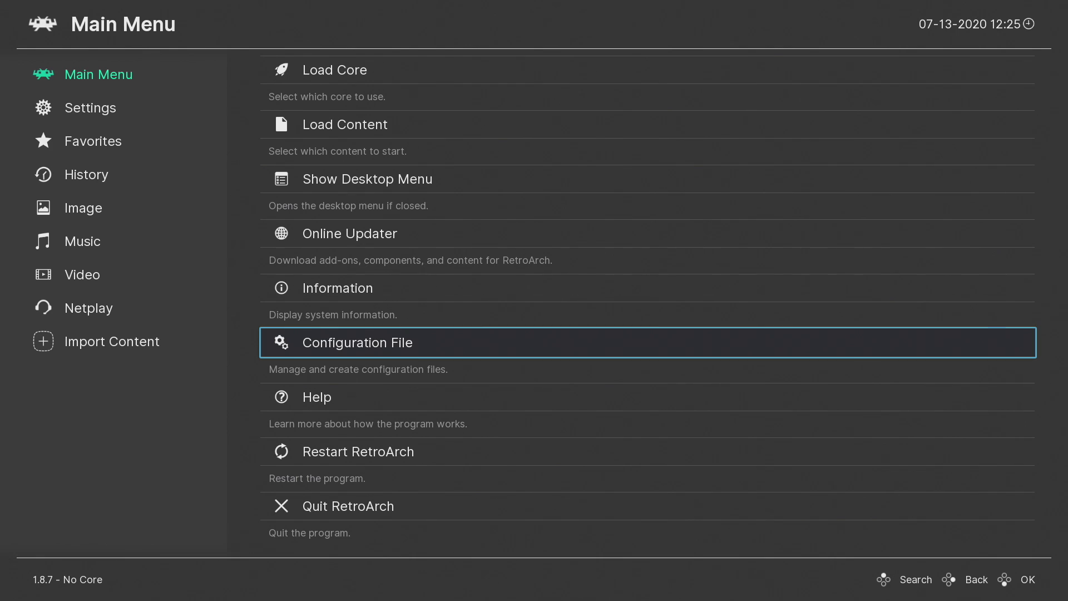
# Step: Install the Sharp X1 (X Millenium) core through RetroArch's online Core Updater
pyautogui.press('Up')
pyautogui.press('Return')
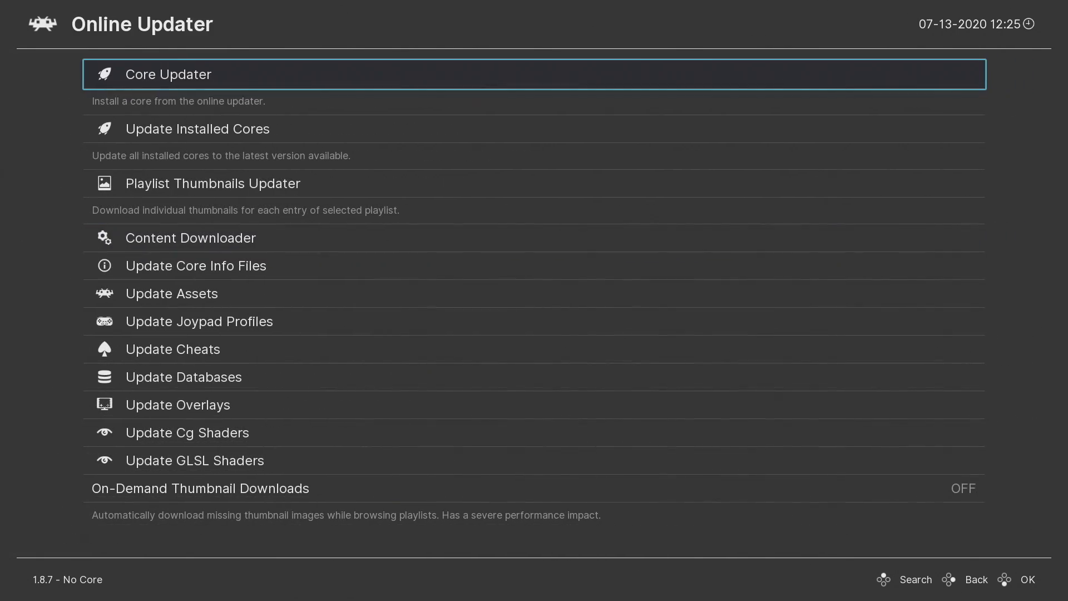
pyautogui.press('Return')
pyautogui.press('Up')
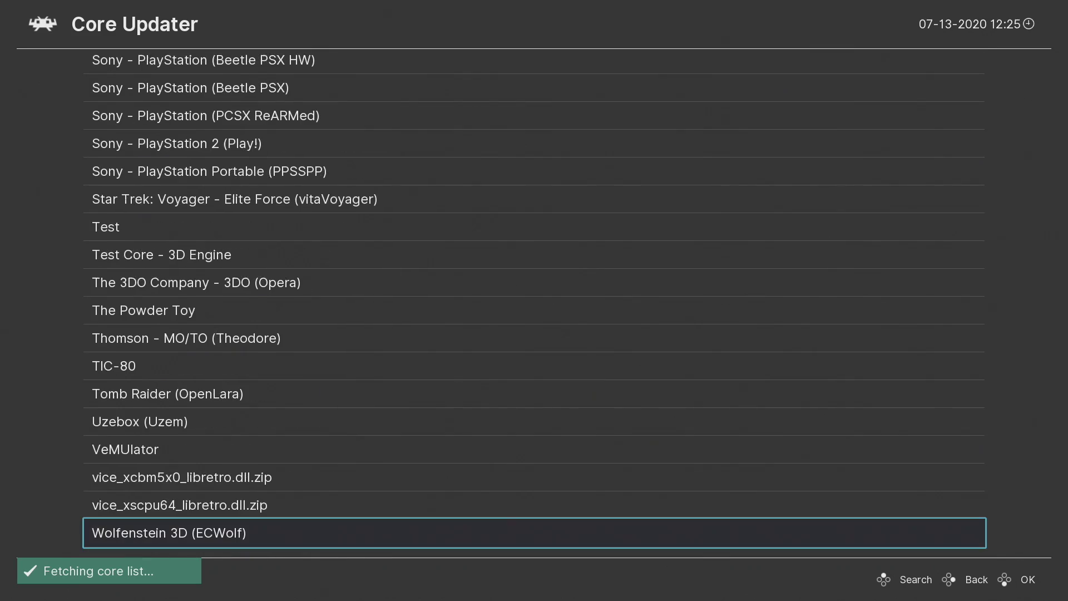
pyautogui.press('Up')
pyautogui.press('Up')
pyautogui.press('Up')
pyautogui.press('Up')
pyautogui.press('Up')
pyautogui.press('Up')
pyautogui.press('Up')
pyautogui.press('Up')
pyautogui.press('Up')
pyautogui.press('Up')
pyautogui.press('Up')
pyautogui.press('Up')
pyautogui.press('Up')
pyautogui.press('Up')
pyautogui.press('Up')
pyautogui.press('Up')
pyautogui.press('Up')
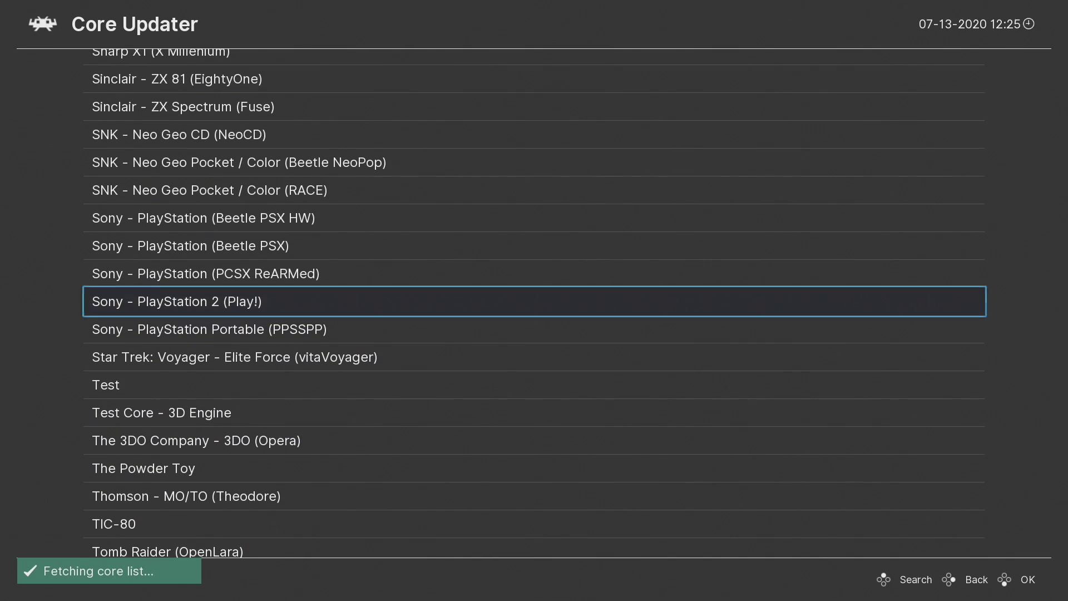
pyautogui.press('Up')
pyautogui.press('Up')
pyautogui.press('Up')
pyautogui.press('Up')
pyautogui.press('Up')
pyautogui.press('Up')
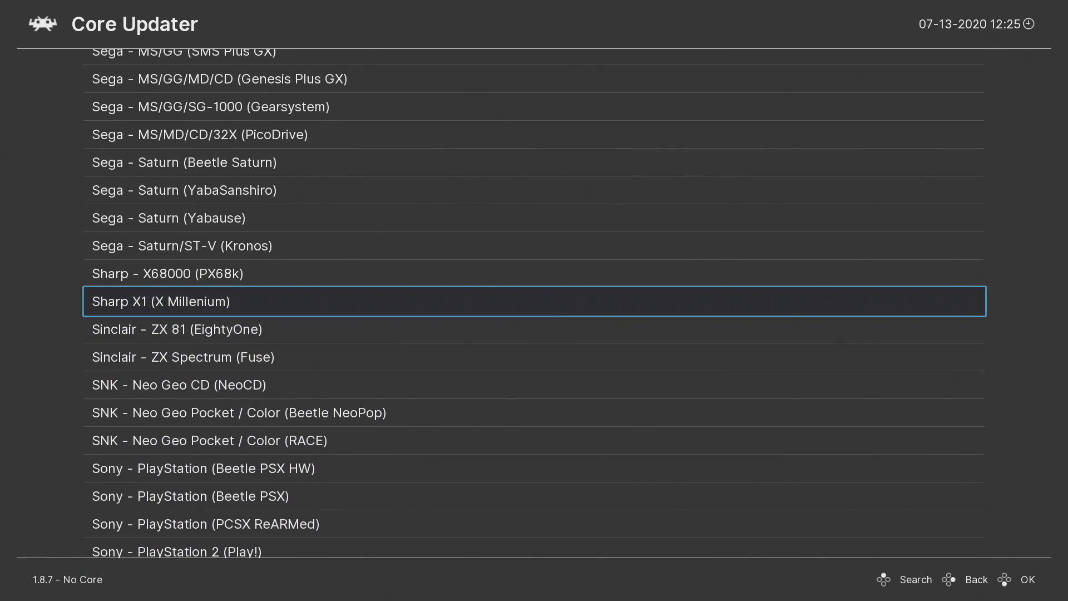
pyautogui.press('Return')
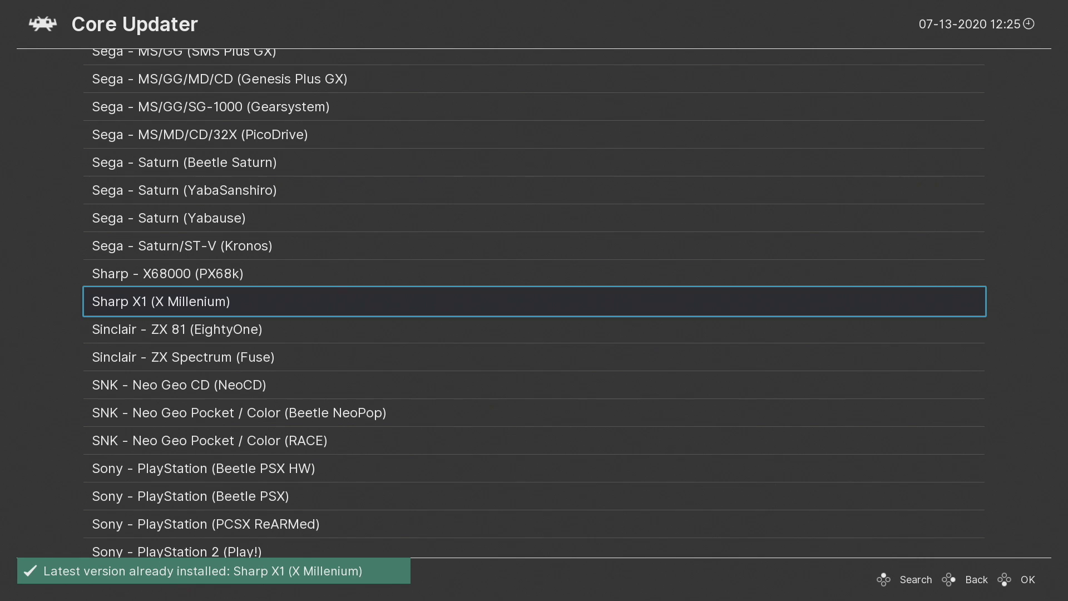
# Step: Return to the Main Menu and quit RetroArch
pyautogui.press('BackSpace')
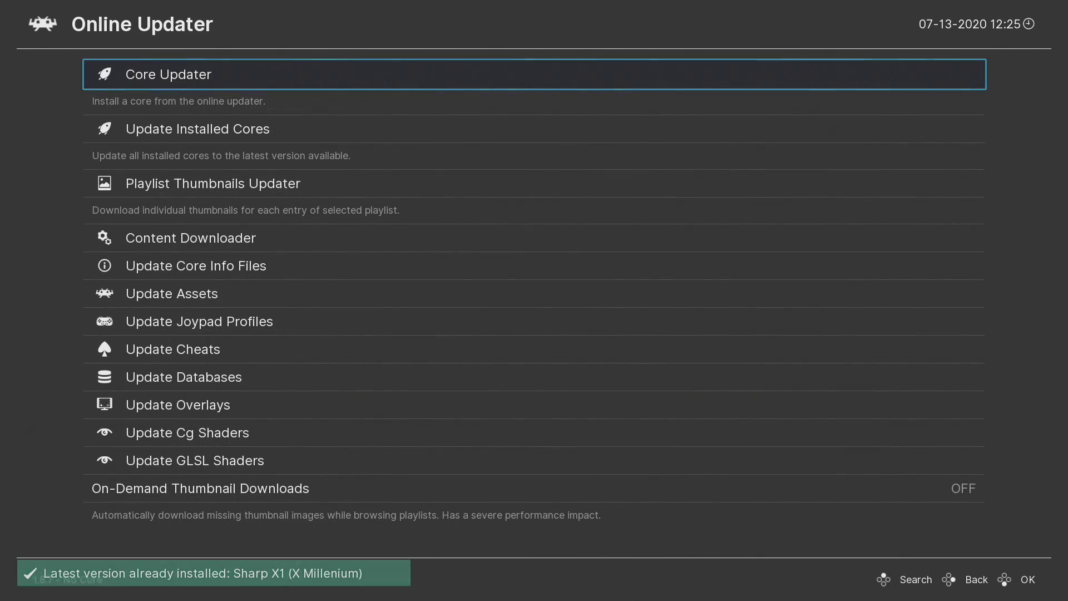
pyautogui.press('BackSpace')
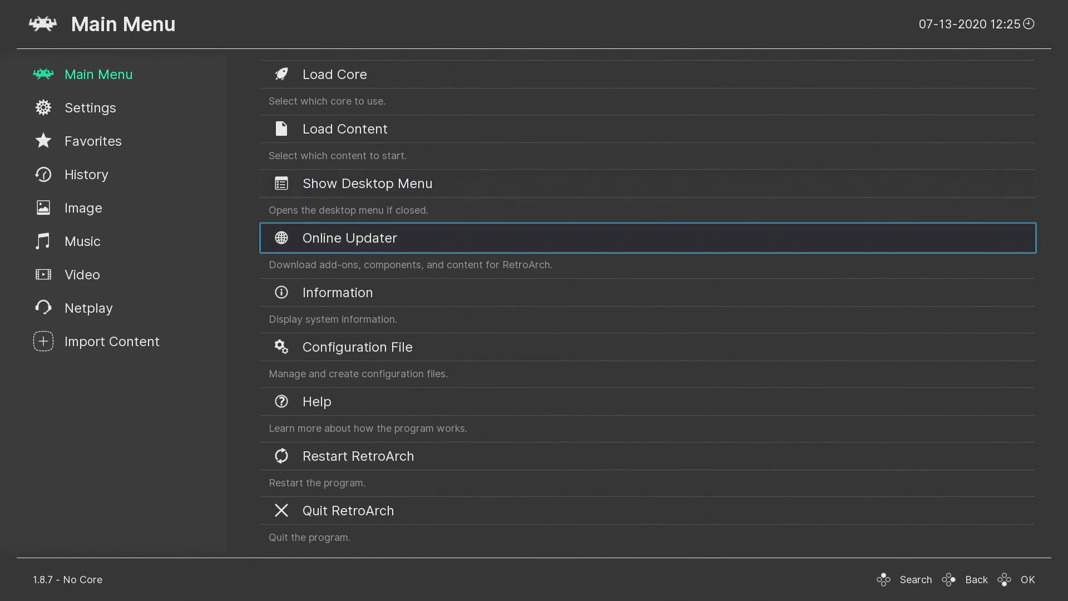
pyautogui.press('Down')
pyautogui.press('Down')
pyautogui.press('Down')
pyautogui.press('Down')
pyautogui.press('Down')
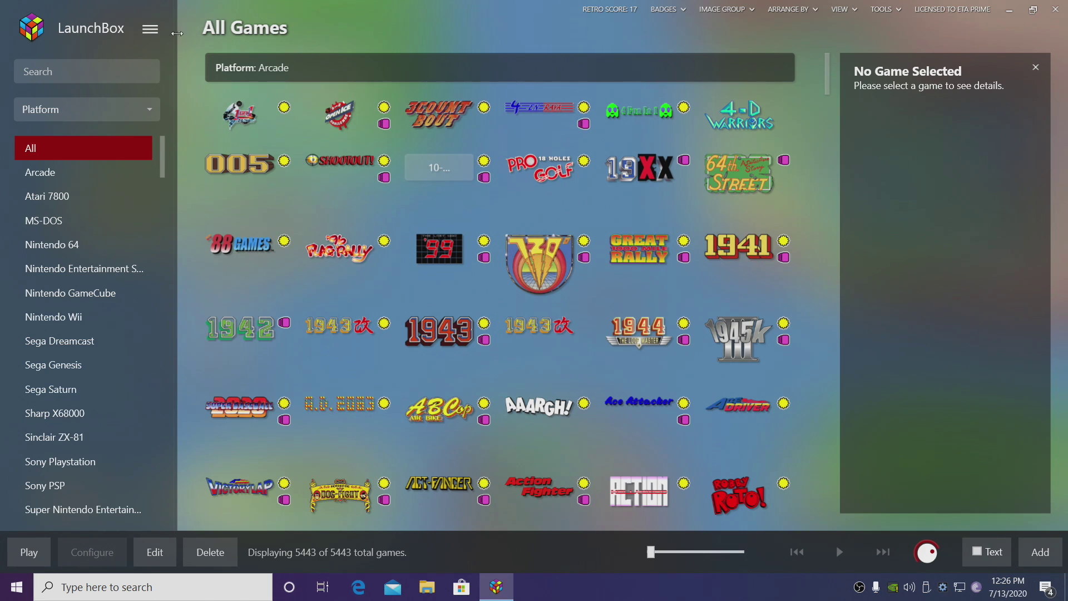
# Step: Switch to LaunchBox and open the Retroarch entry in Manage Emulators for editing
pyautogui.click(150, 32)
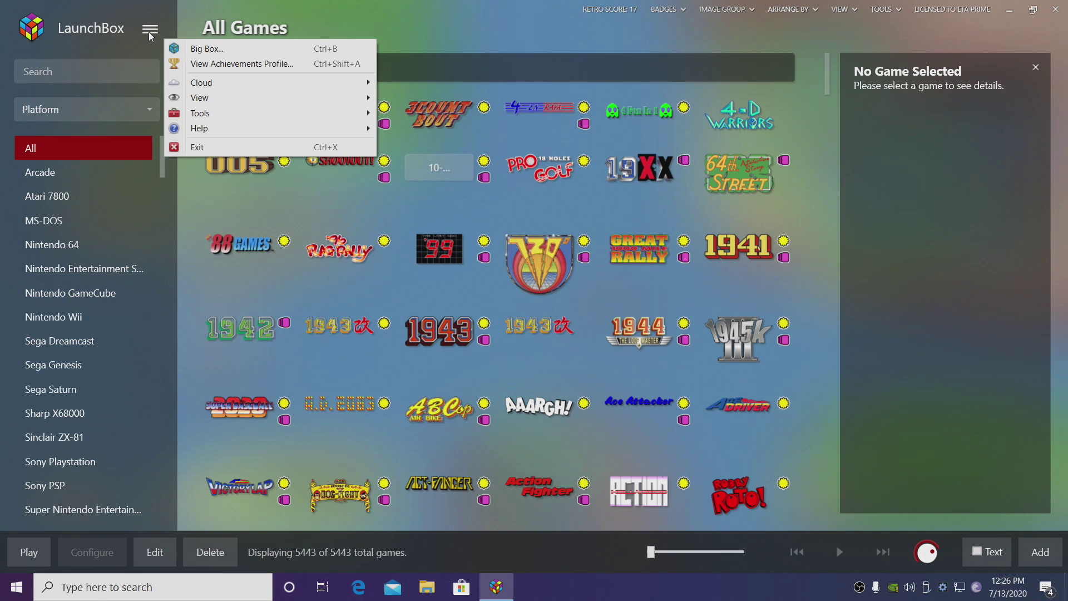
pyautogui.moveTo(207, 112)
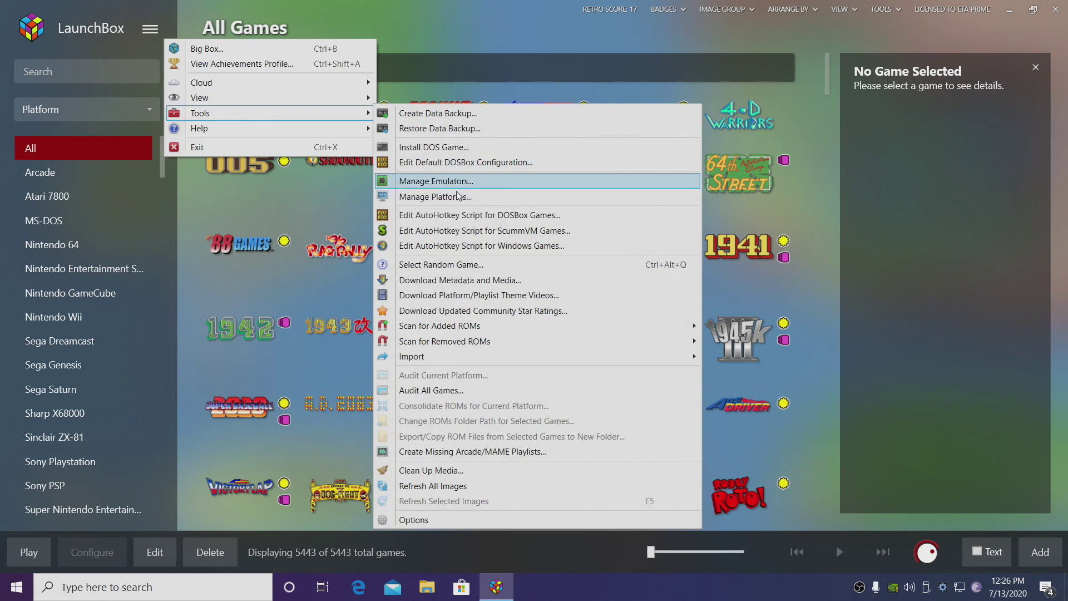
pyautogui.click(460, 184)
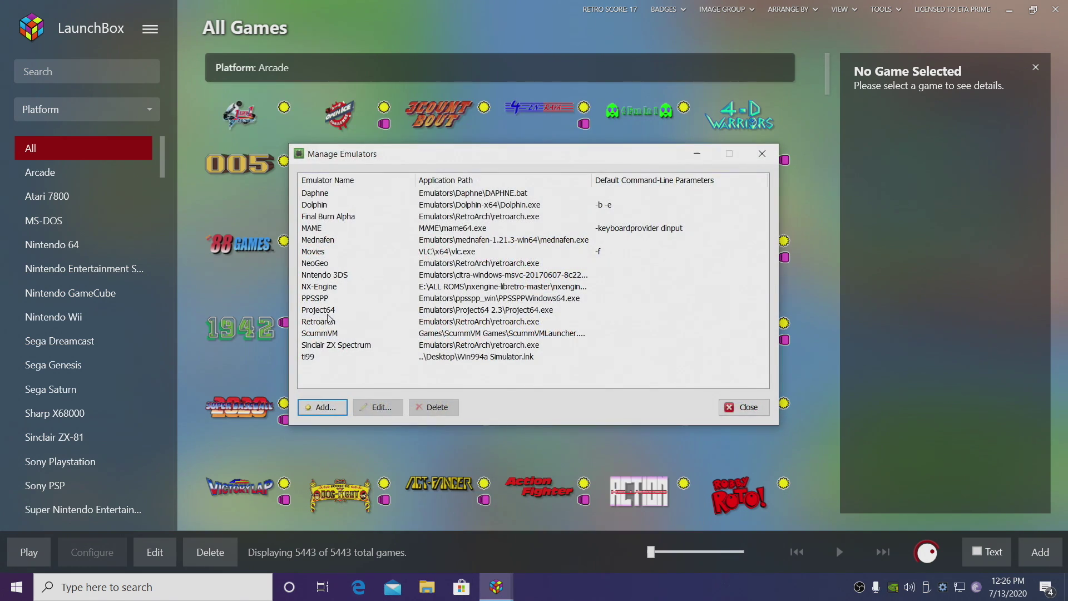
pyautogui.click(327, 321)
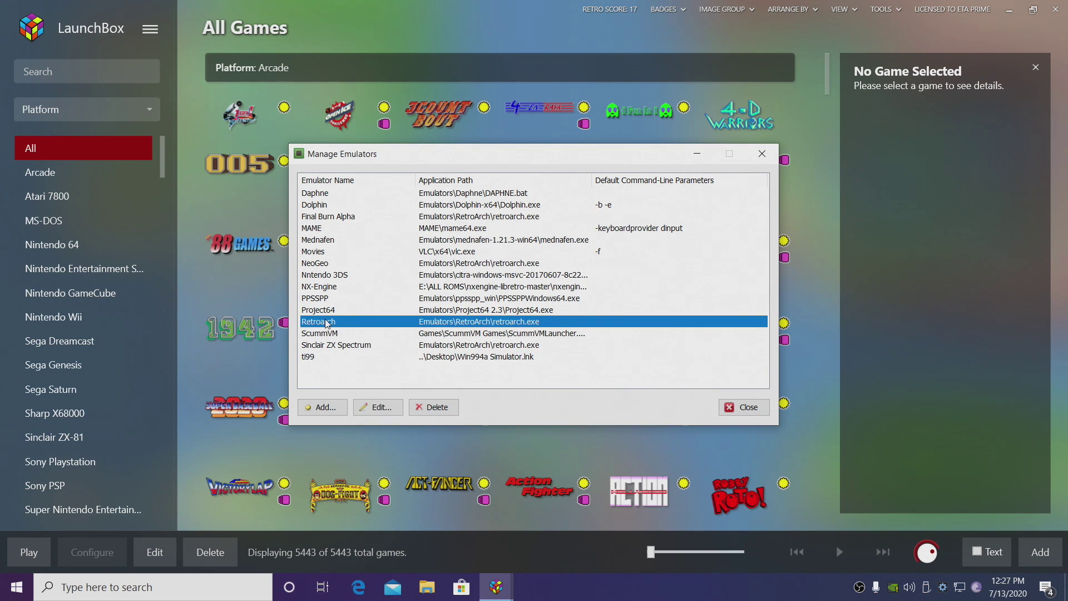
pyautogui.click(381, 410)
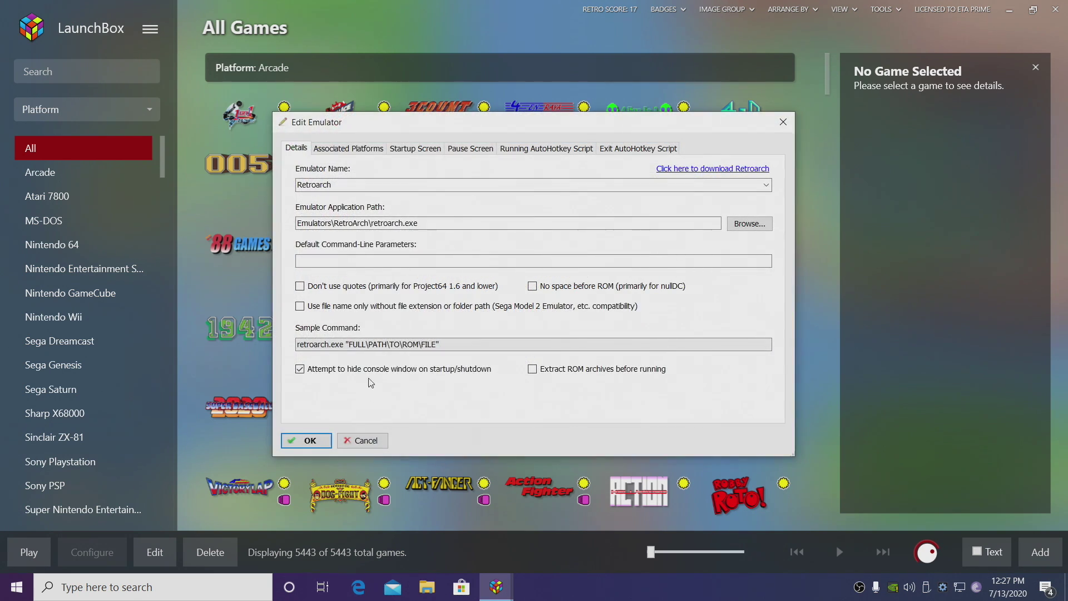
# Step: Associate the Sharp X1 platform with the x1_libretro core, with Retroarch as its default emulator, and save the emulator settings
pyautogui.click(370, 149)
pyautogui.scroll(-10, 341, 347)
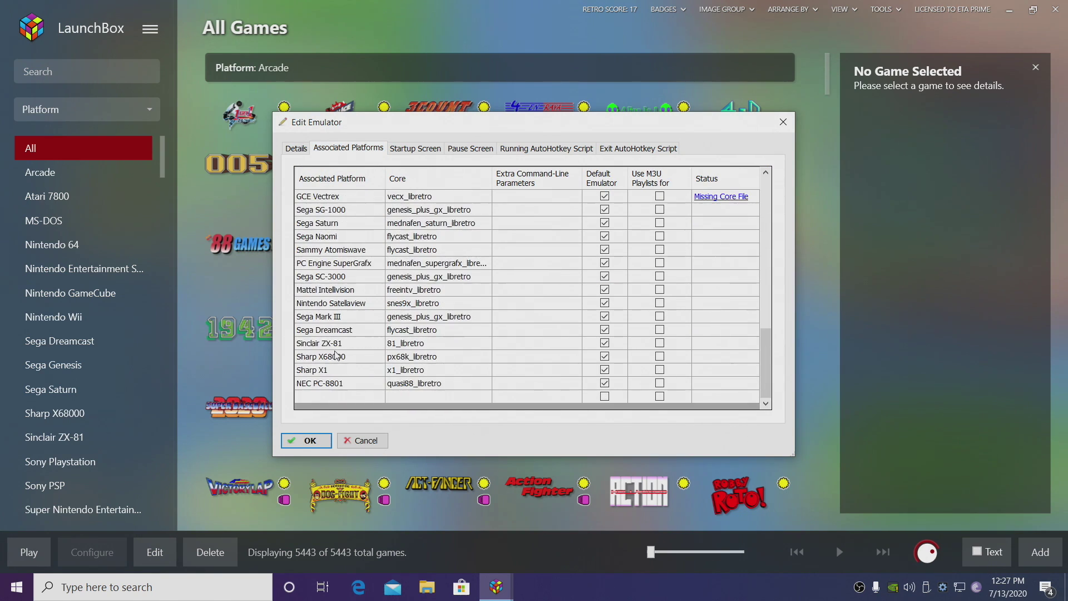
pyautogui.click(332, 373)
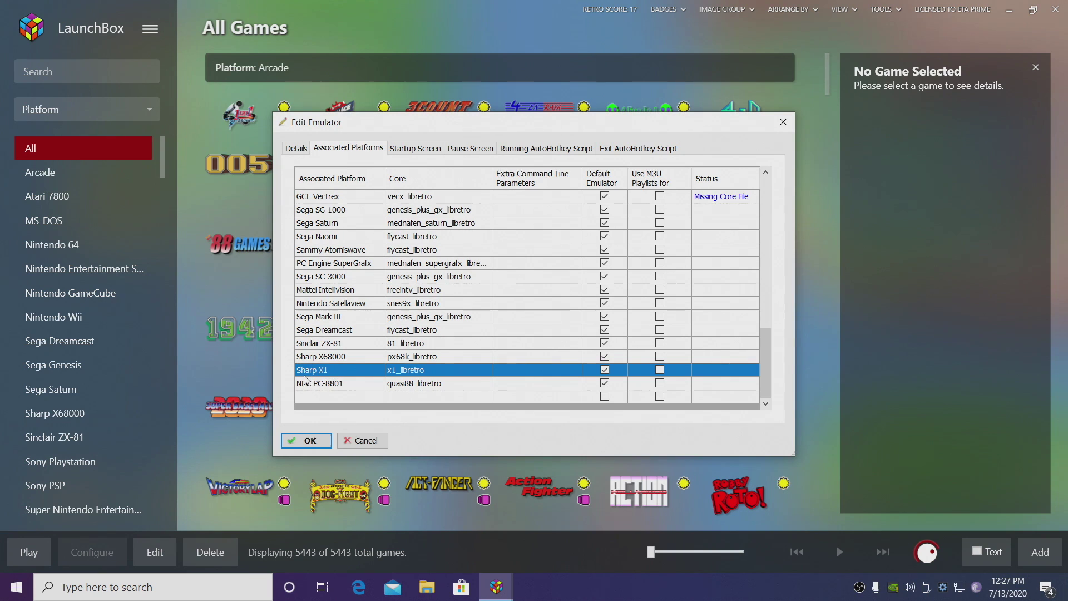
pyautogui.click(485, 372)
pyautogui.click(485, 372)
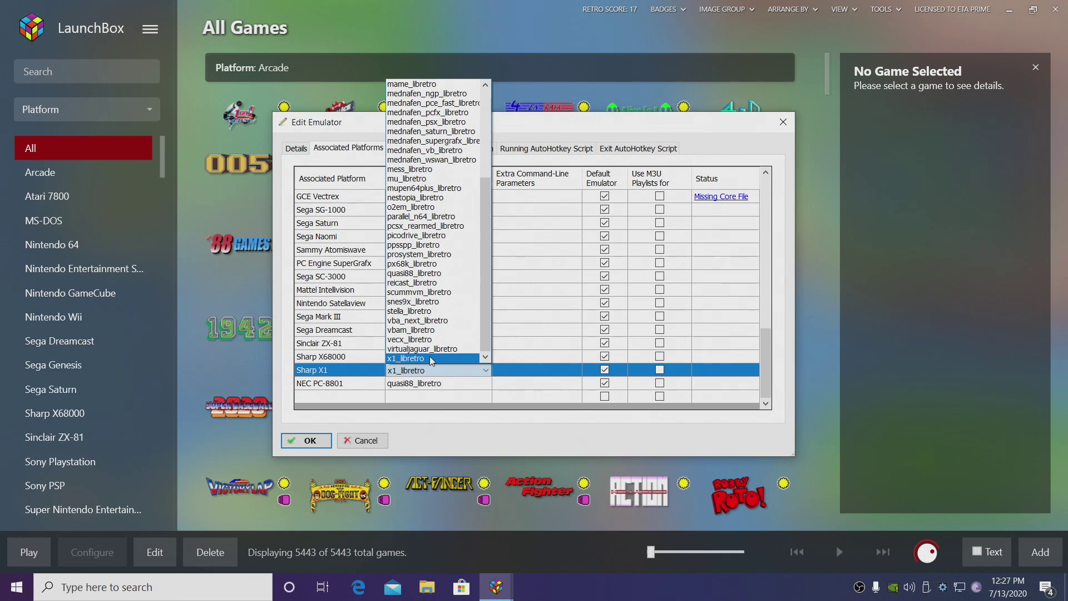
pyautogui.click(431, 359)
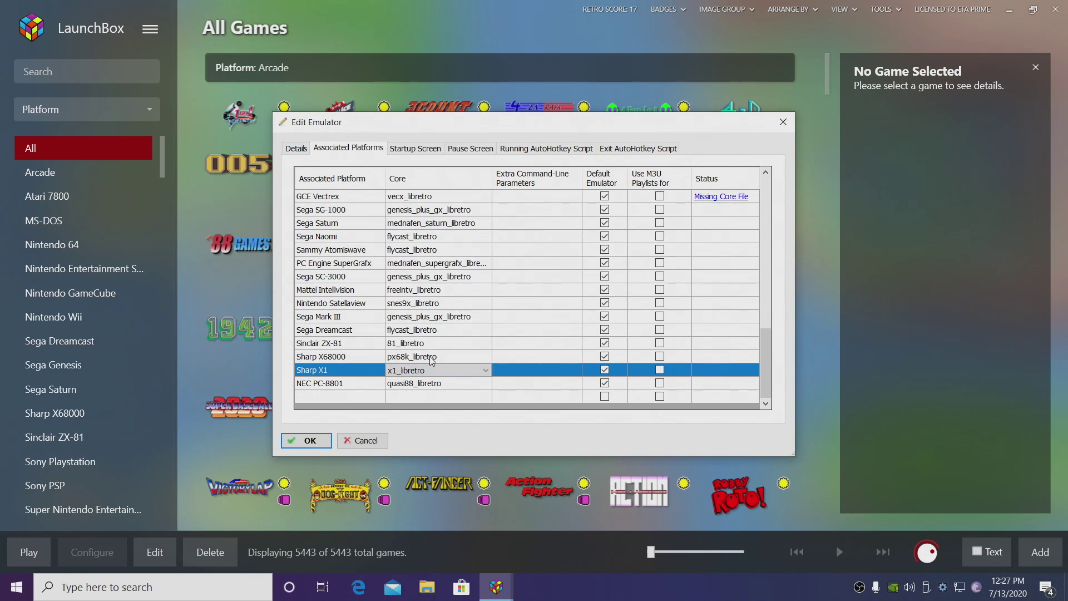
pyautogui.click(609, 370)
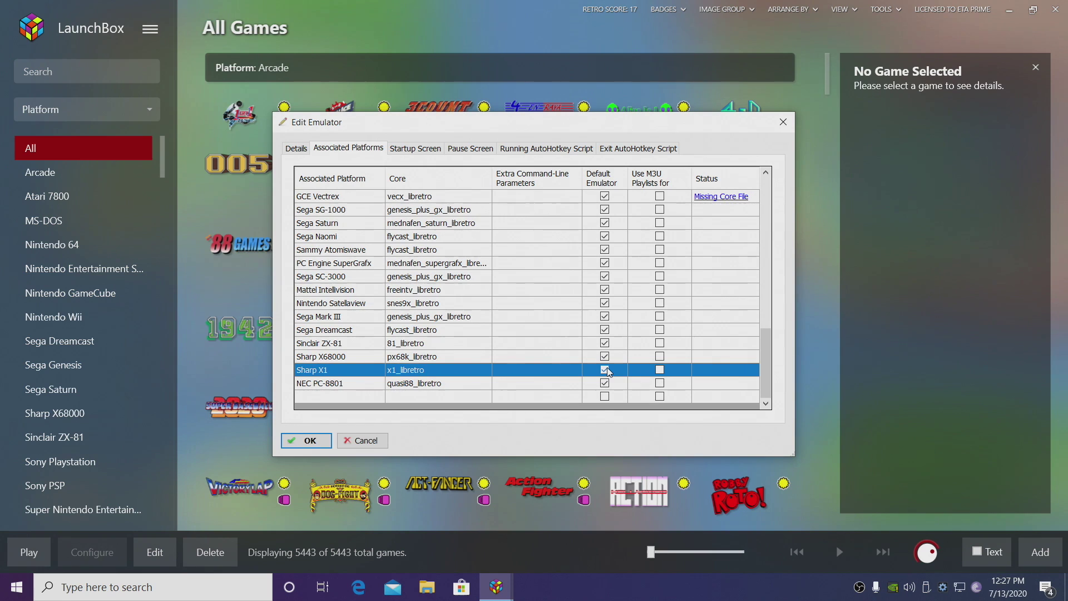
pyautogui.click(307, 441)
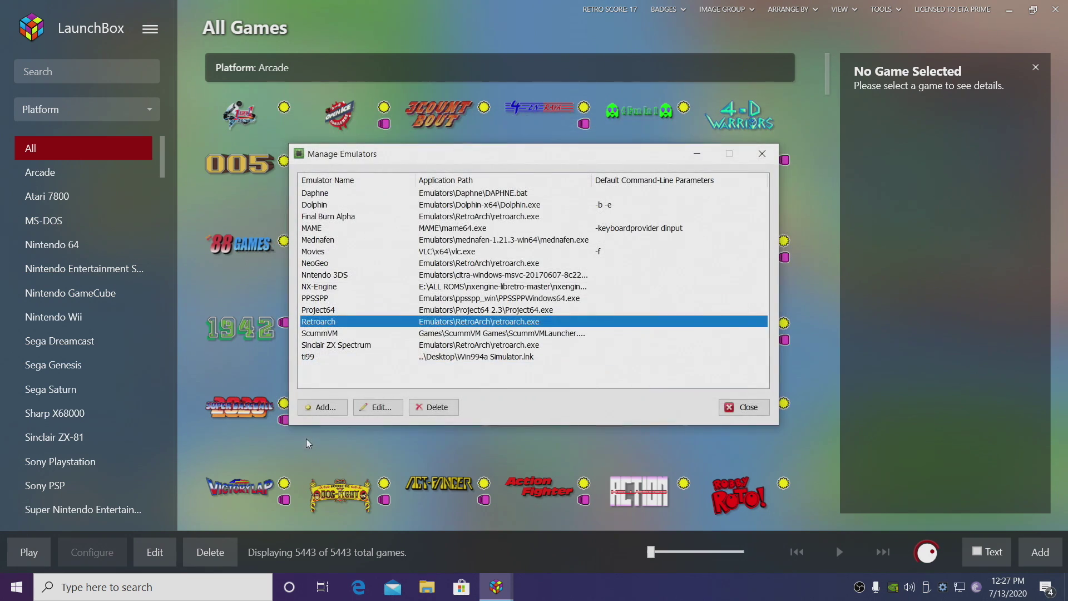
# Step: Close Manage Emulators and start the ROM files import wizard, proceeding to the file selection page
pyautogui.click(736, 412)
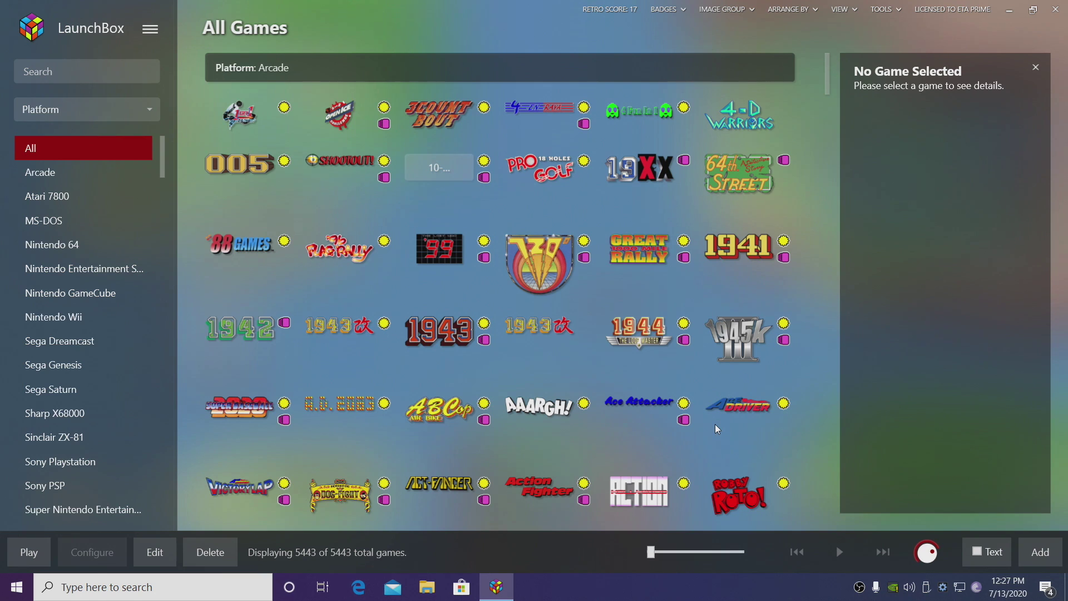
pyautogui.click(151, 29)
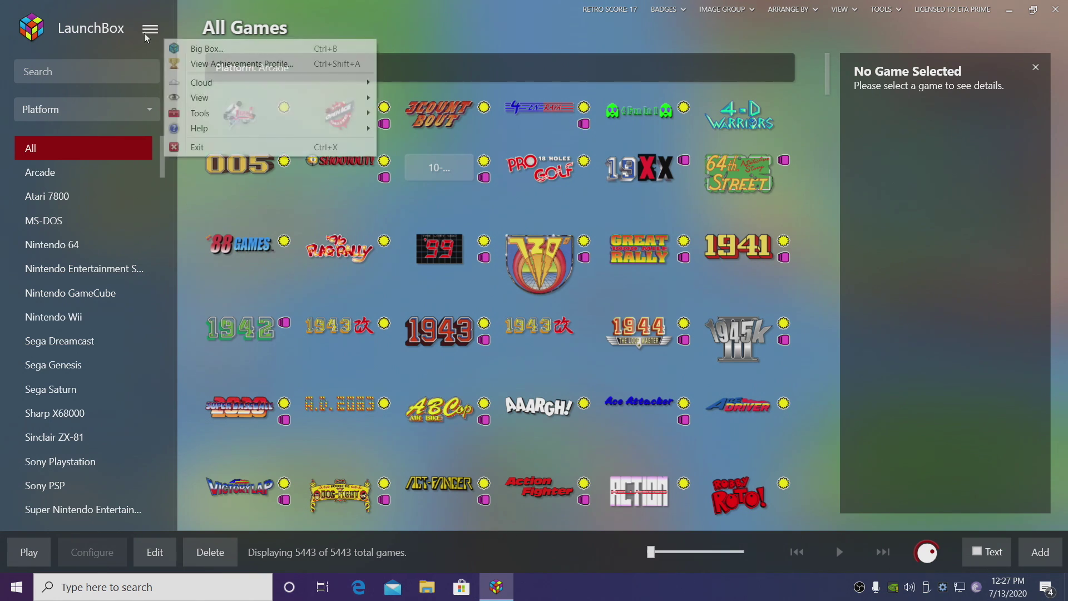
pyautogui.moveTo(232, 121)
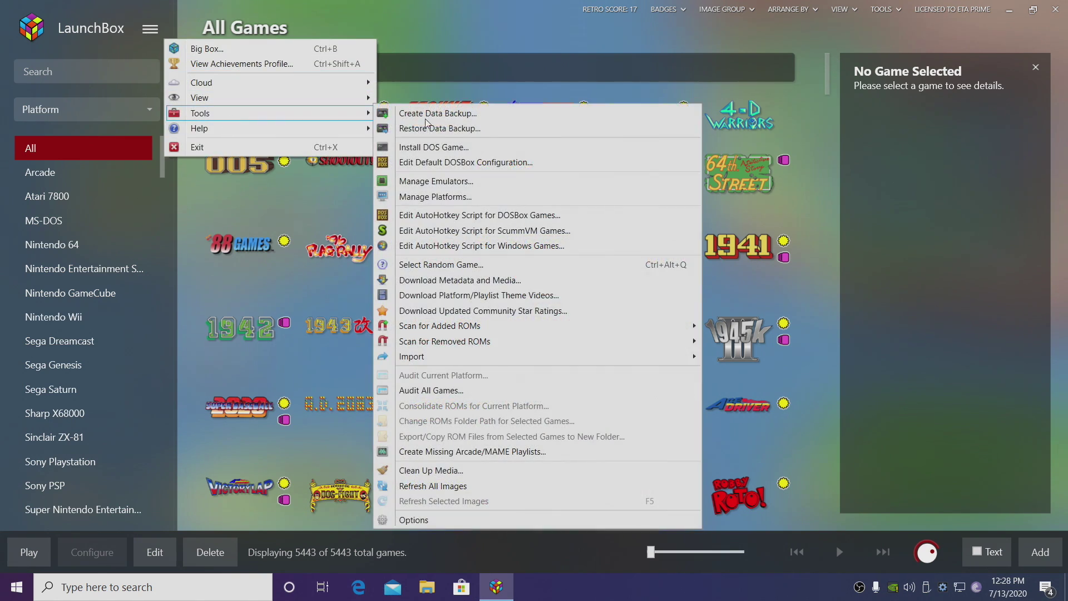
pyautogui.moveTo(478, 357)
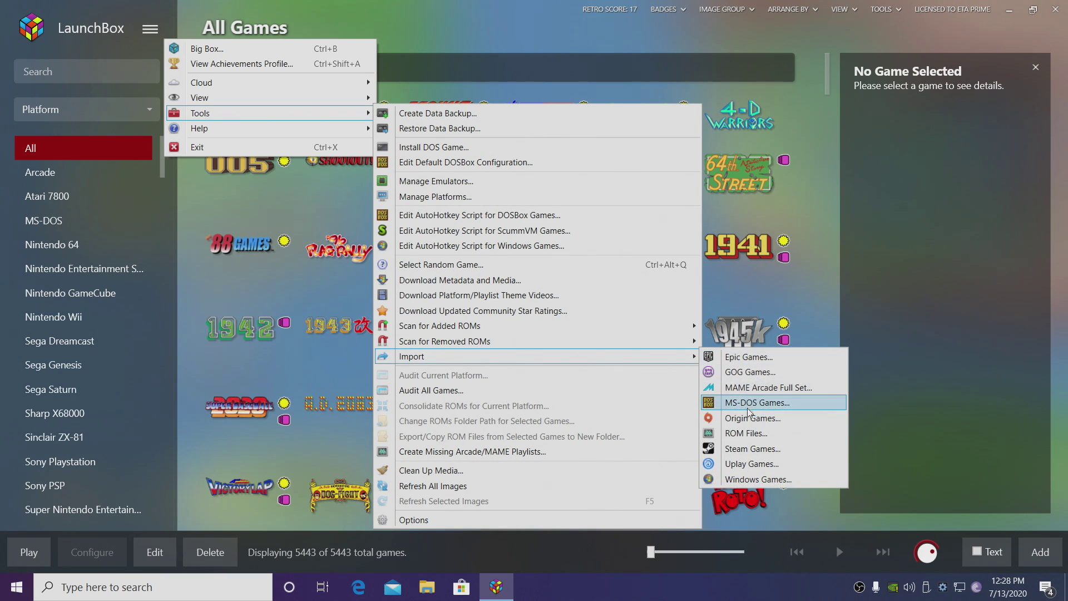
pyautogui.click(755, 441)
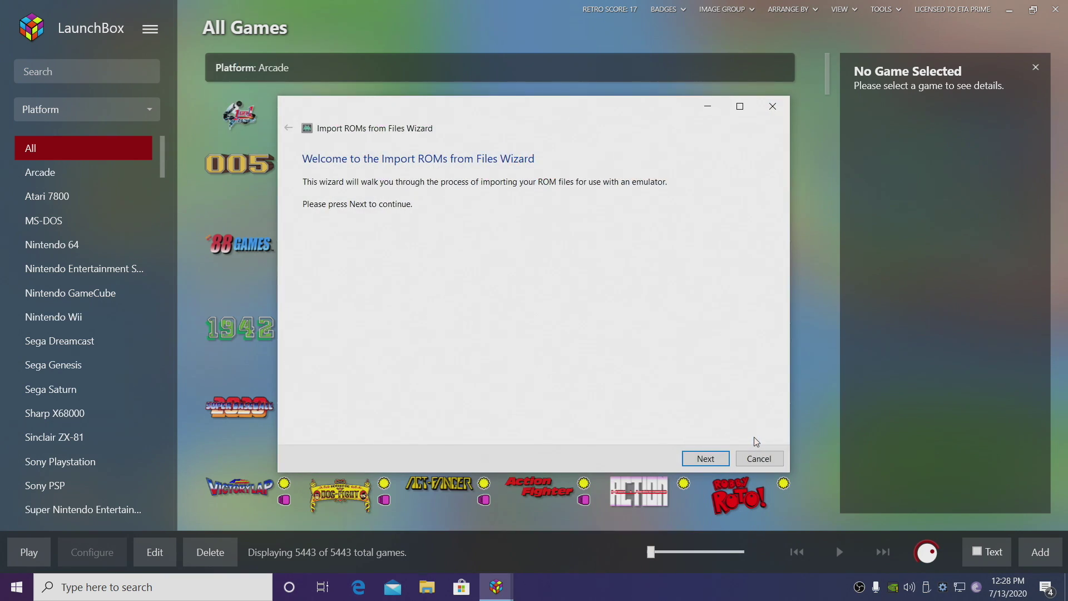
pyautogui.click(716, 460)
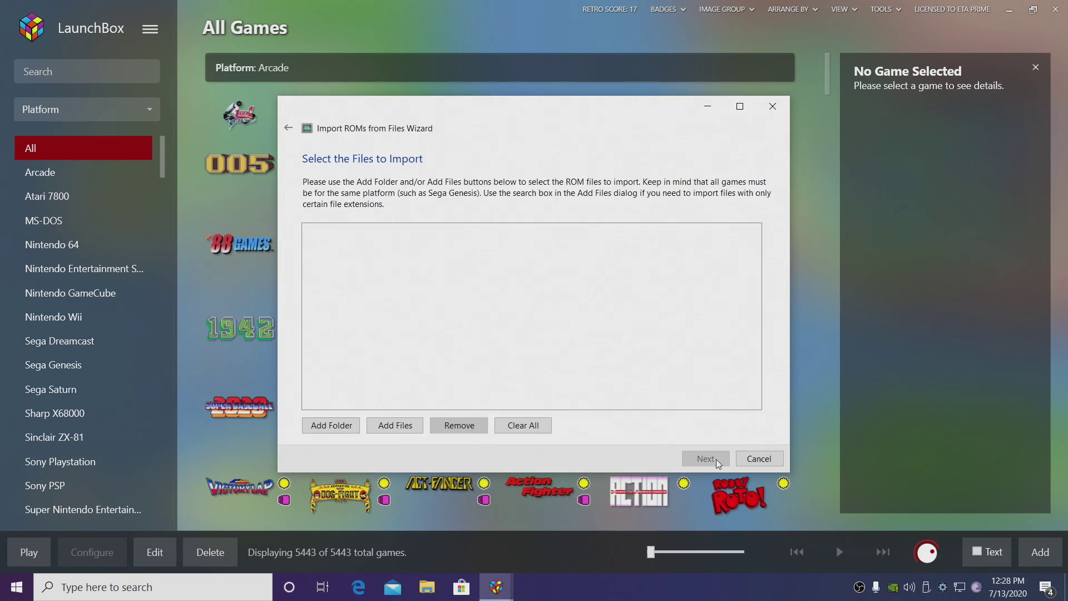
# Step: Add the Sharp X1 folder from the Desktop as the source of the ROMs and continue to the platform page
pyautogui.click(328, 428)
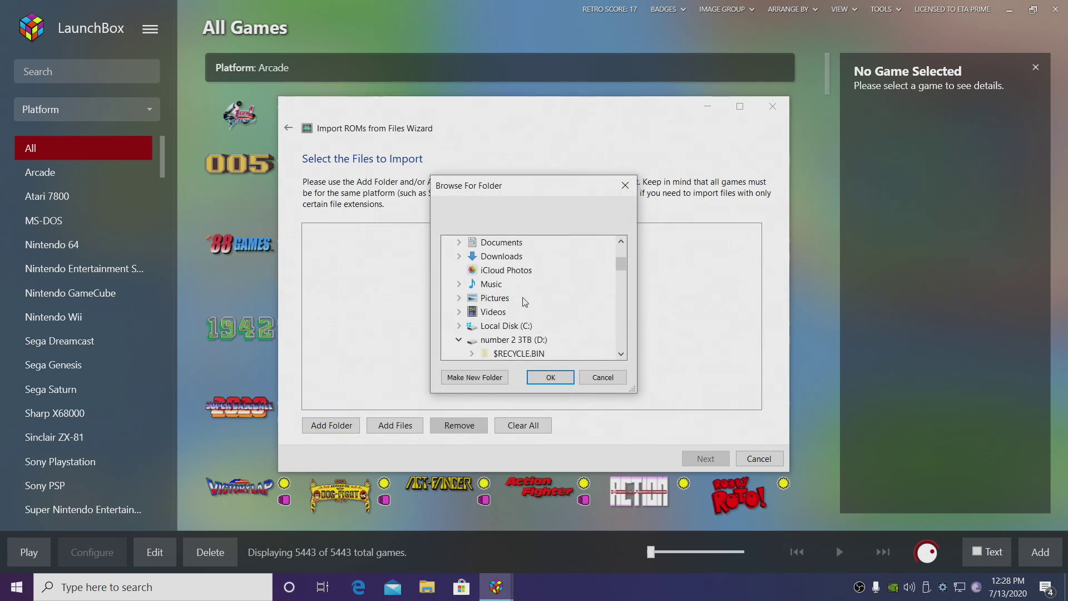
pyautogui.scroll(1, 525, 302)
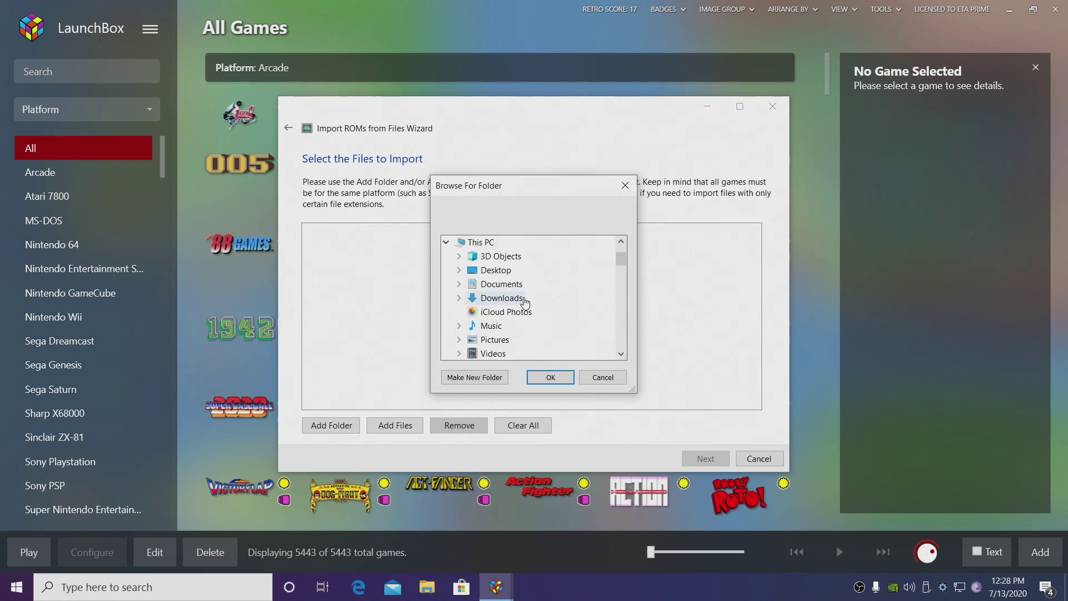
pyautogui.click(459, 270)
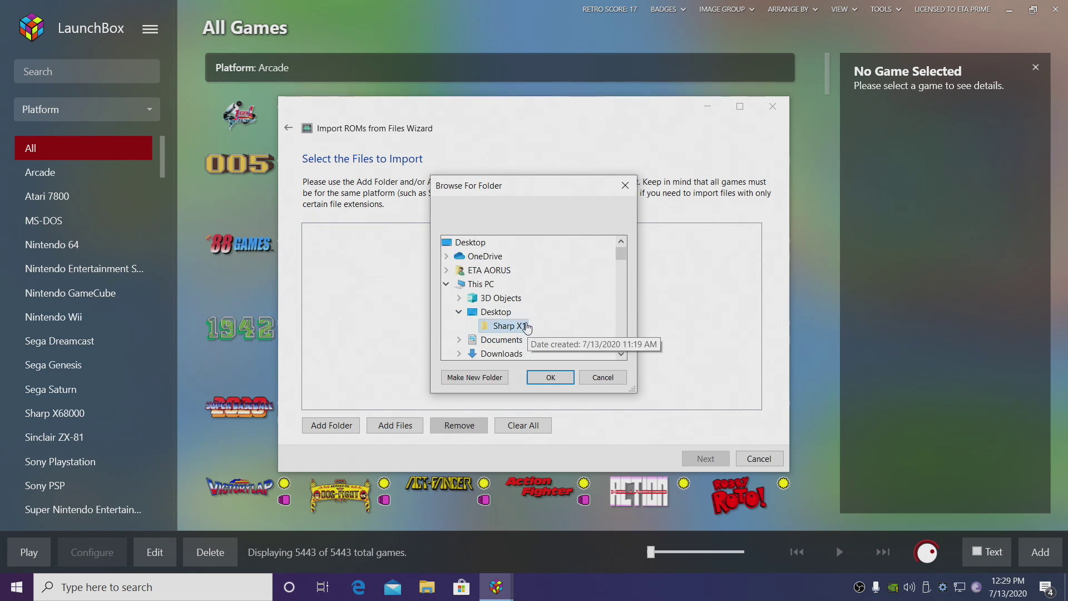
pyautogui.click(549, 377)
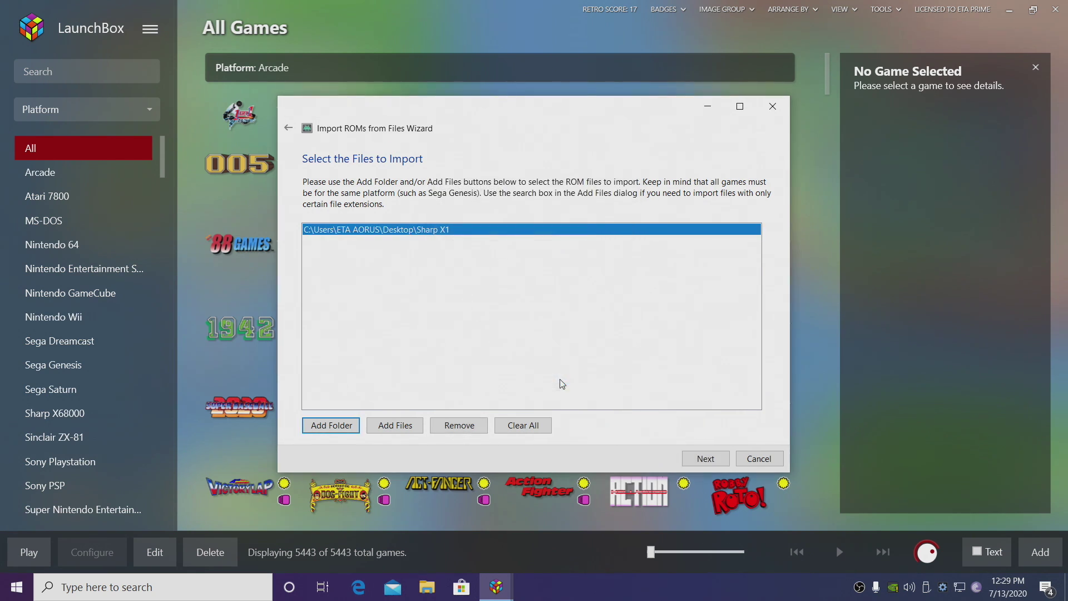
pyautogui.click(715, 458)
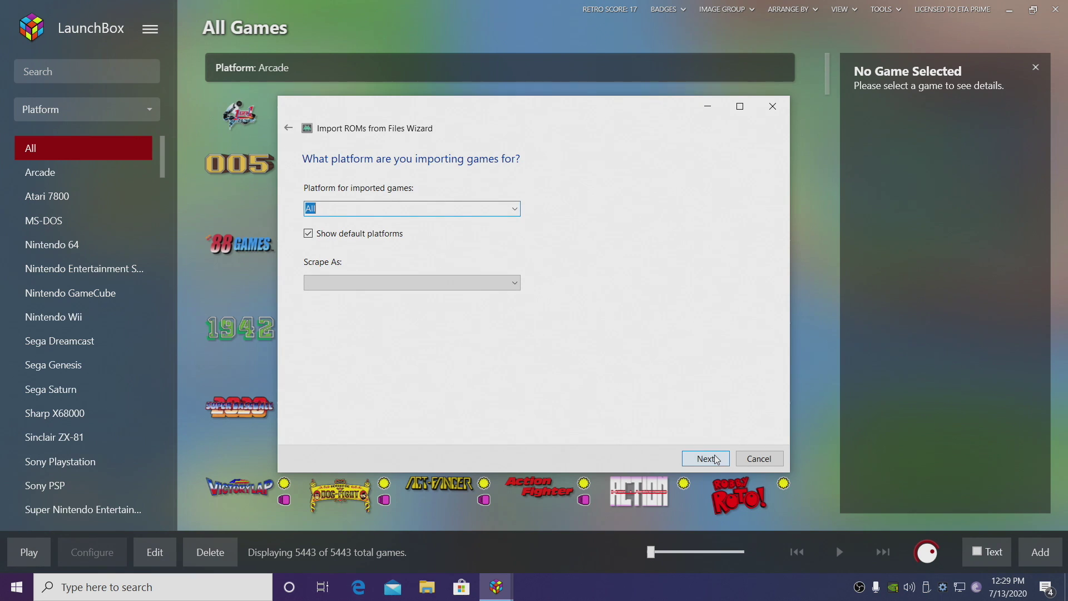
# Step: Set the platform for the imported games to Sharp X1 and continue
pyautogui.click(515, 209)
pyautogui.moveTo(517, 250); pyautogui.dragTo(535, 494)
pyautogui.click(359, 345)
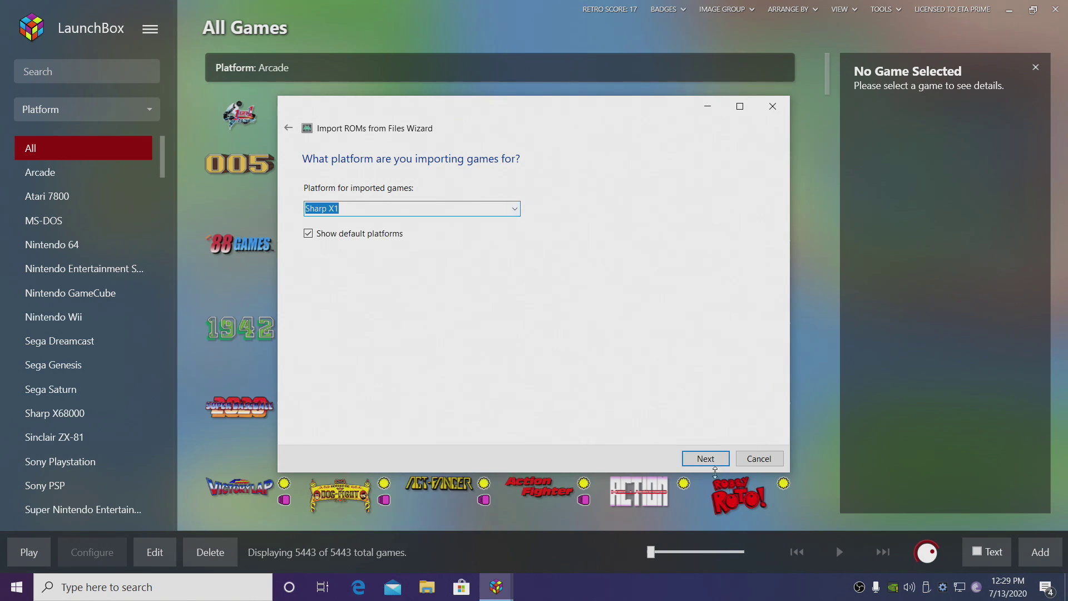
pyautogui.click(706, 459)
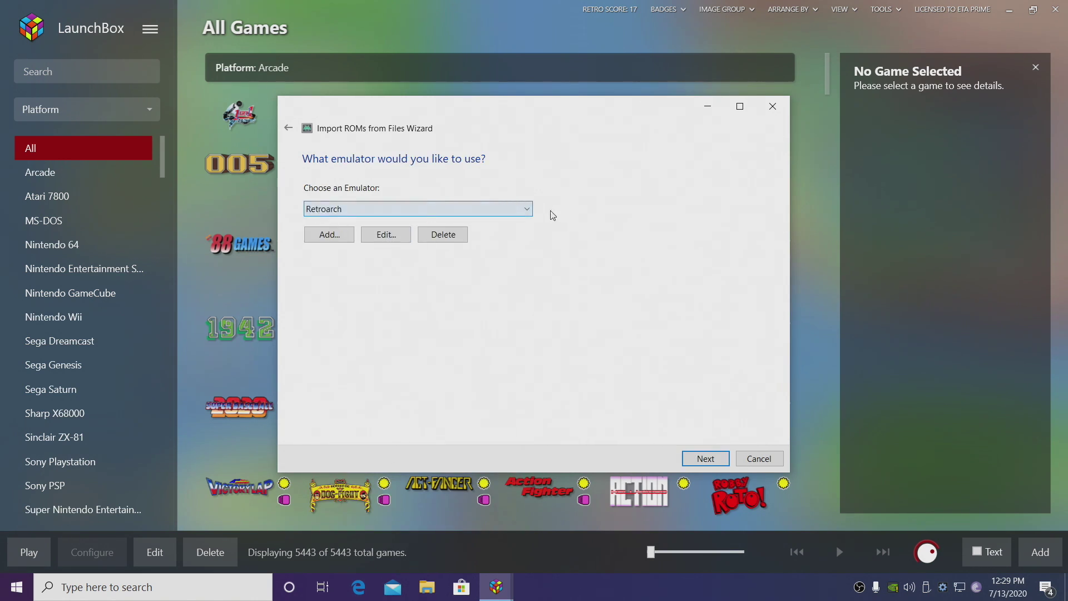
# Step: Keep Retroarch as the emulator for the import and choose to copy the files into the LaunchBox games folder
pyautogui.click(527, 214)
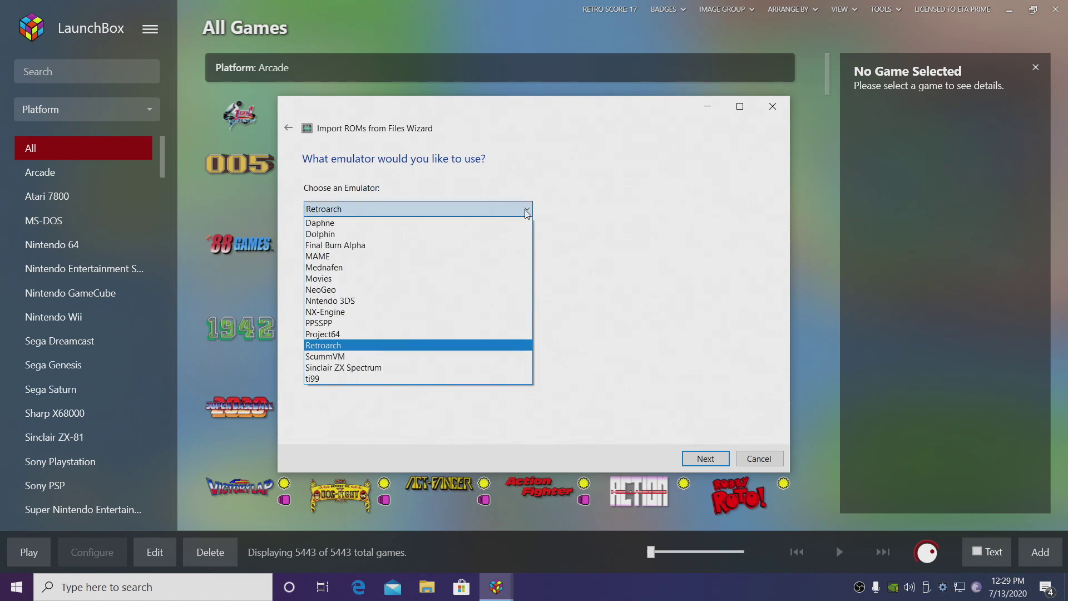
pyautogui.click(527, 214)
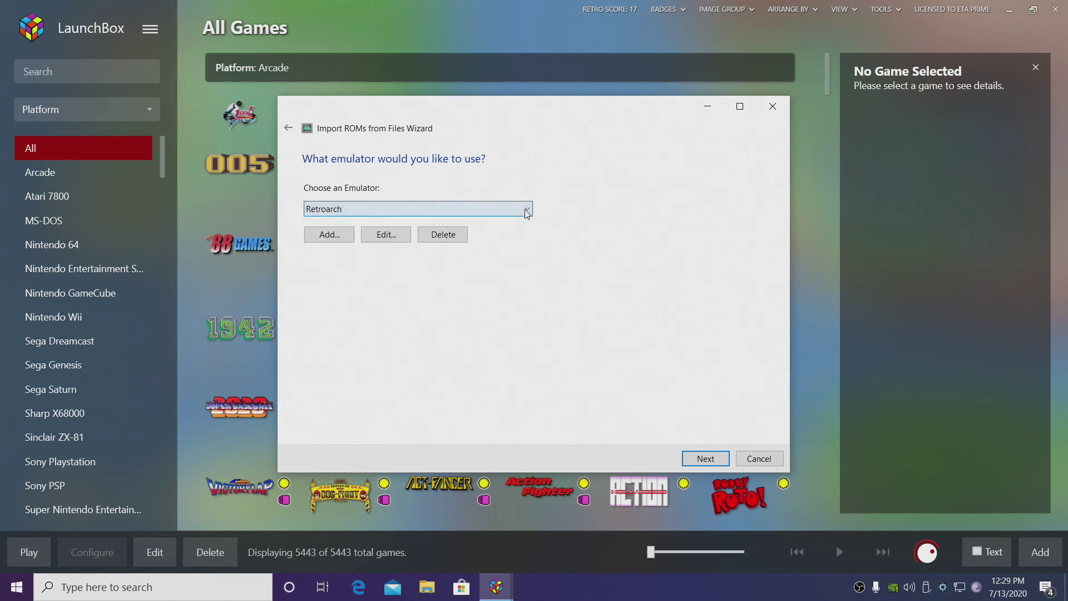
pyautogui.click(705, 457)
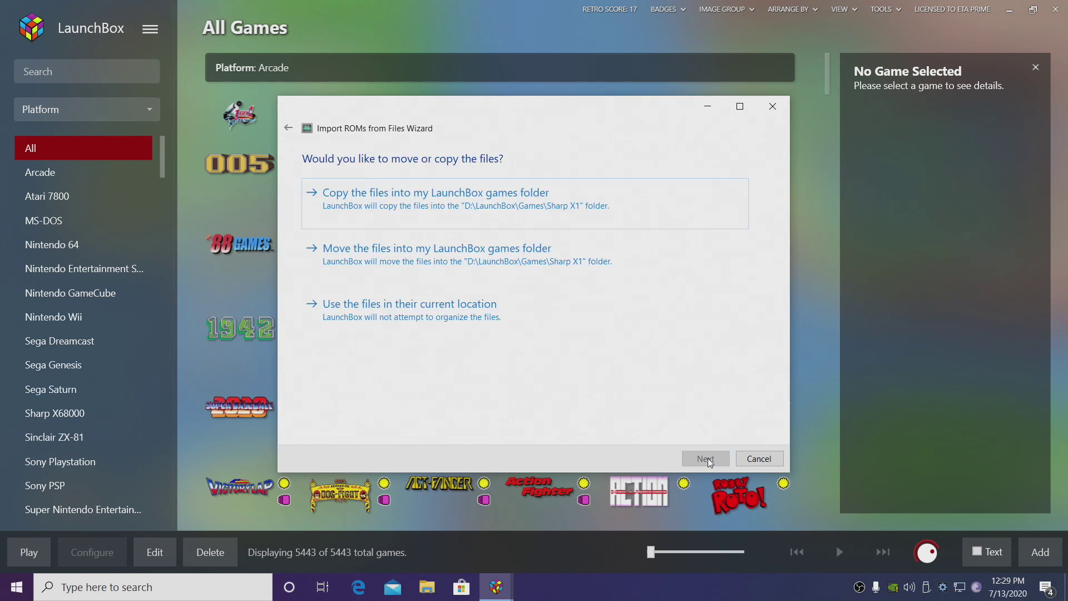
pyautogui.click(459, 194)
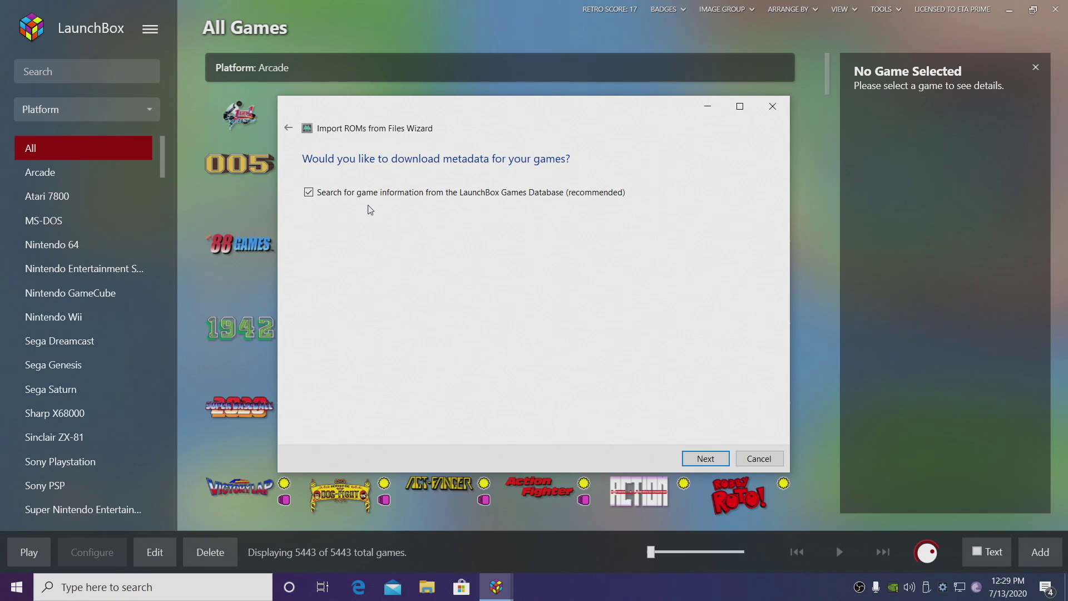
# Step: Keep the LaunchBox Games Database information search enabled and accept the default custom options for the import
pyautogui.click(705, 459)
pyautogui.moveTo(757, 297); pyautogui.dragTo(763, 392)
pyautogui.click(703, 459)
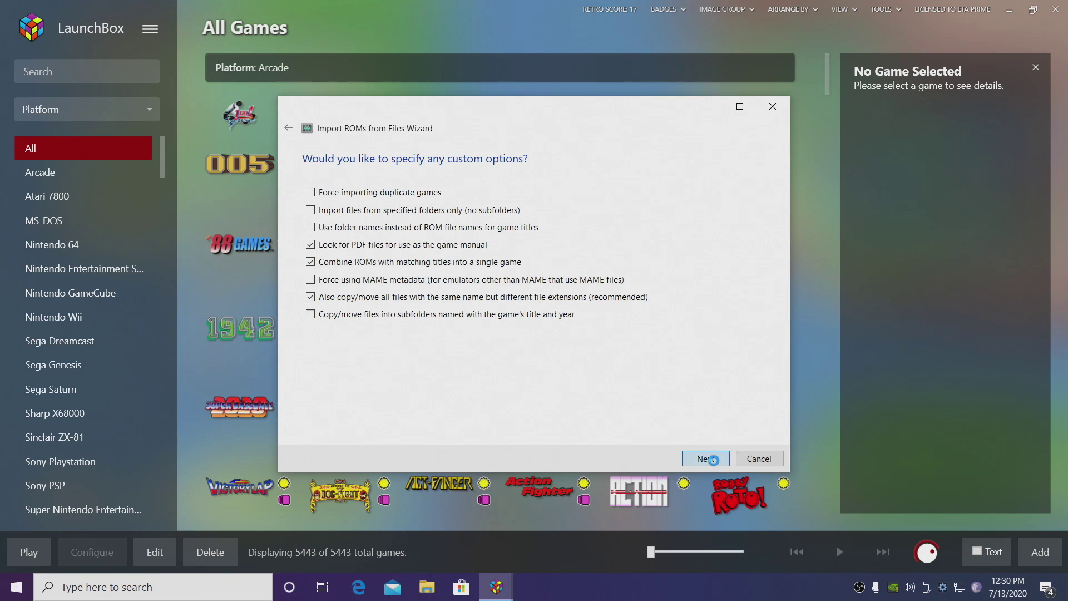
pyautogui.click(713, 459)
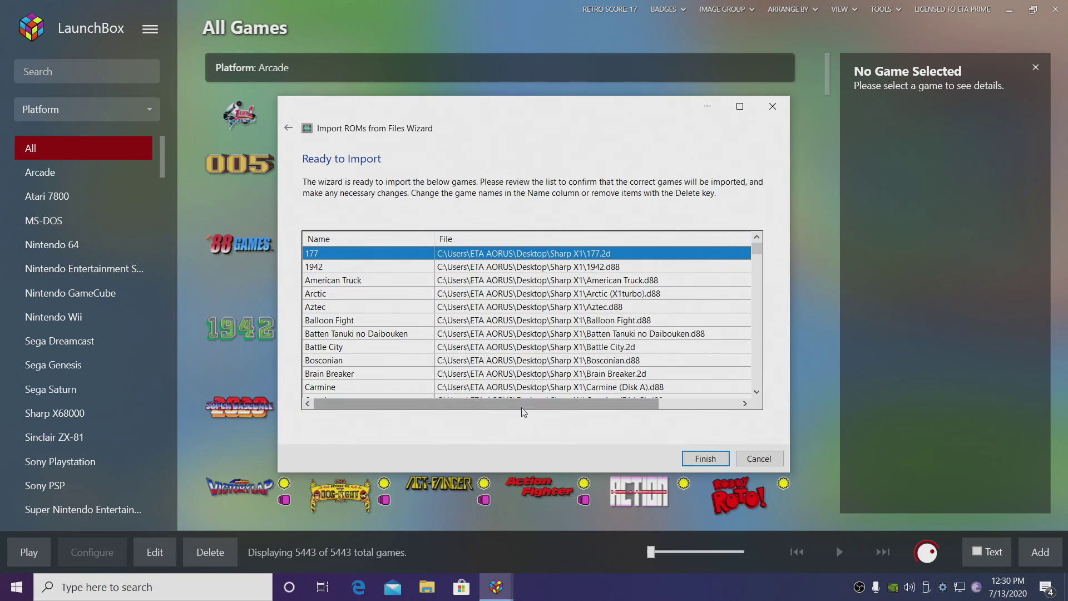
# Step: Review the file extensions in the list of games to import, finish the import and dismiss the completion message
pyautogui.moveTo(534, 403); pyautogui.dragTo(614, 403)
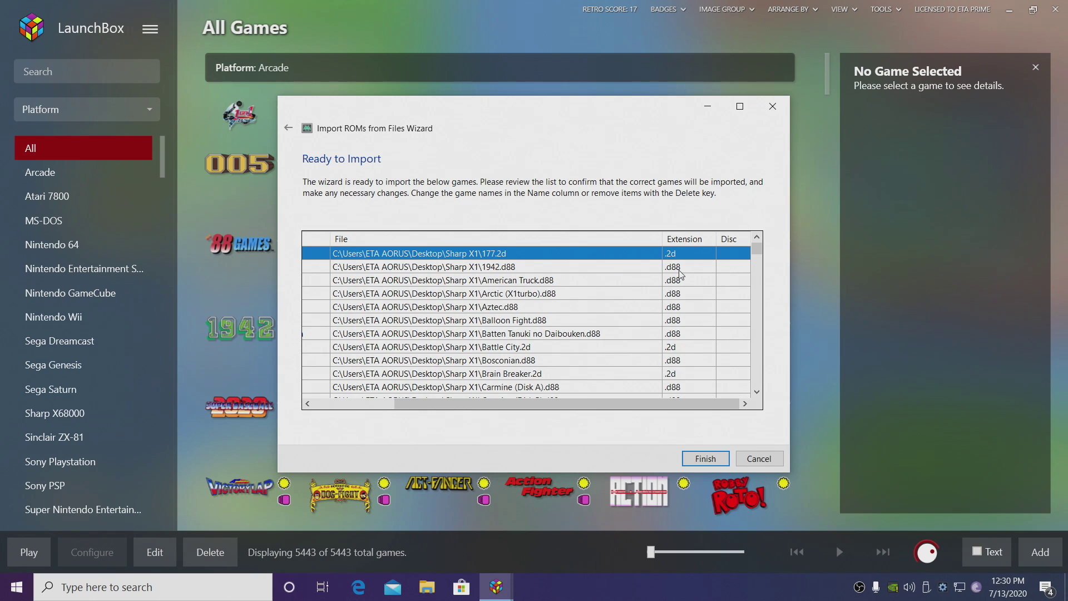
pyautogui.click(701, 457)
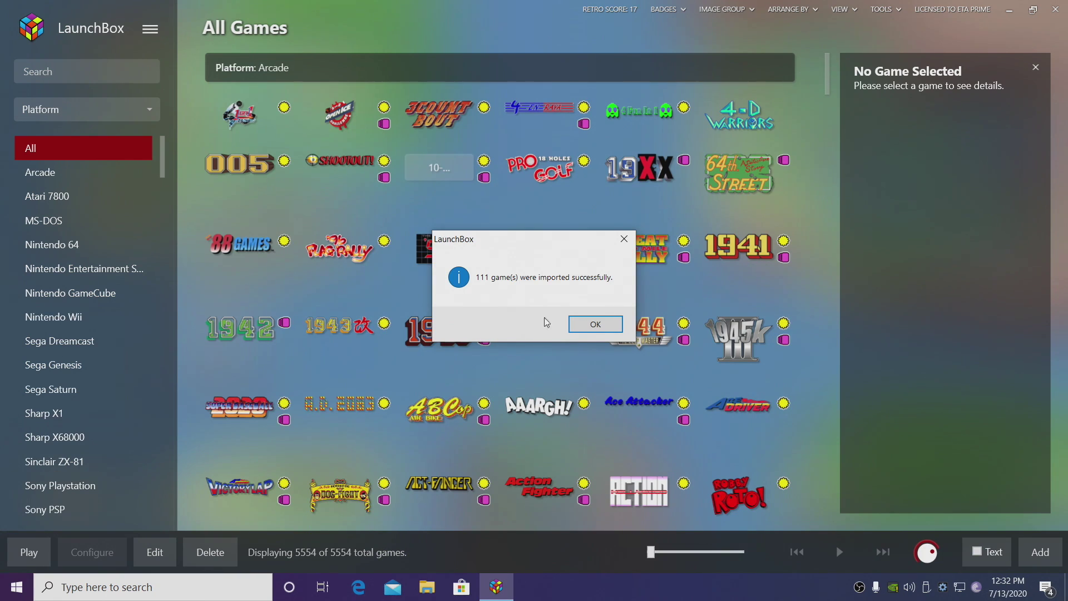
pyautogui.click(595, 325)
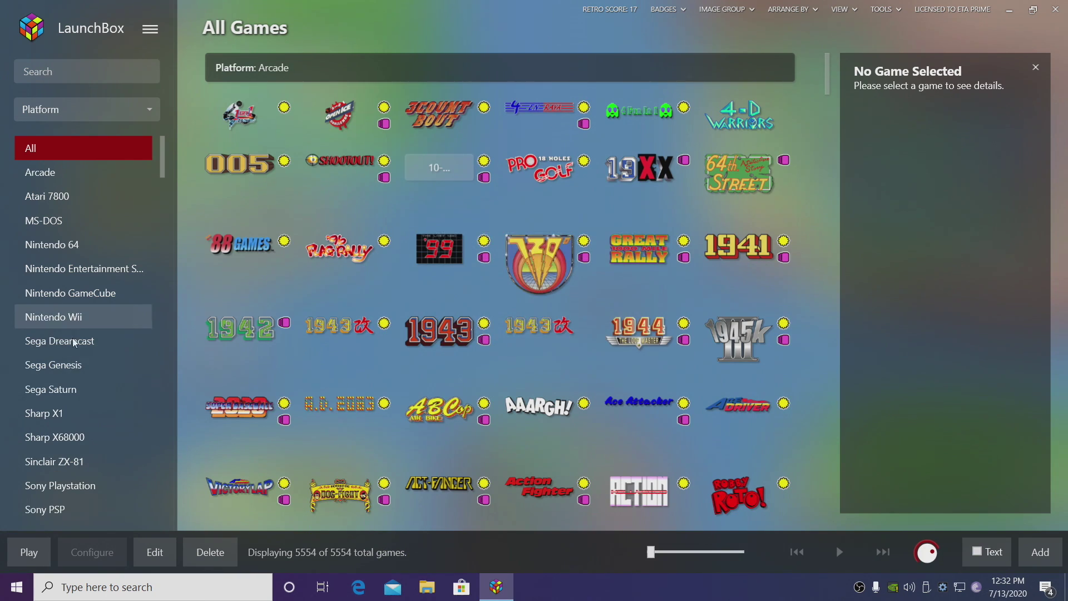
# Step: Browse the Sharp X1 platform's games and launch Dragon Buster
pyautogui.click(39, 417)
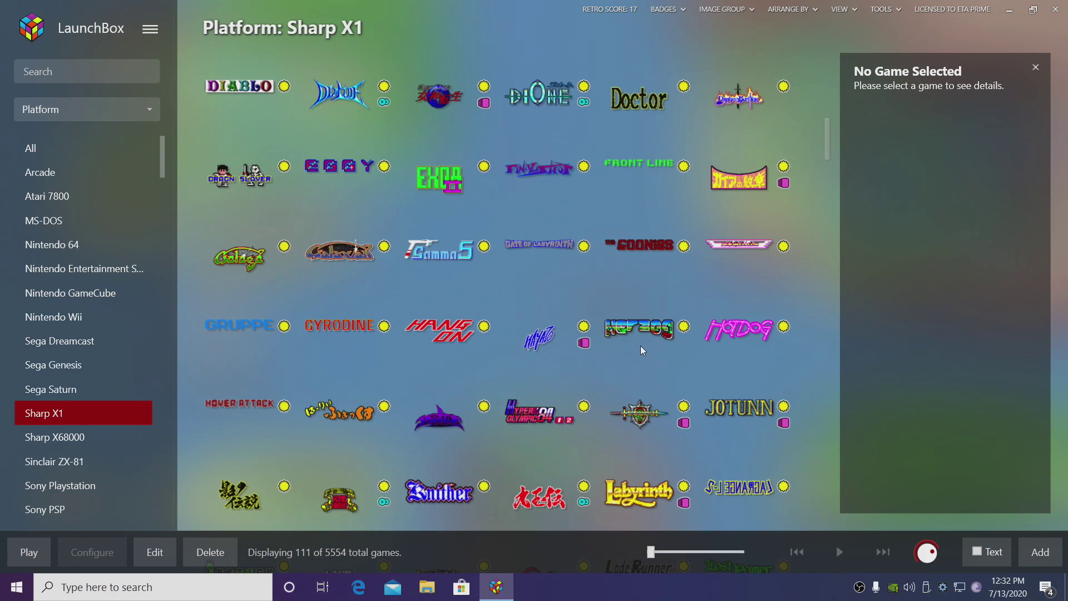
pyautogui.scroll(-3, 639, 345)
pyautogui.scroll(4, 640, 345)
pyautogui.scroll(3, 640, 350)
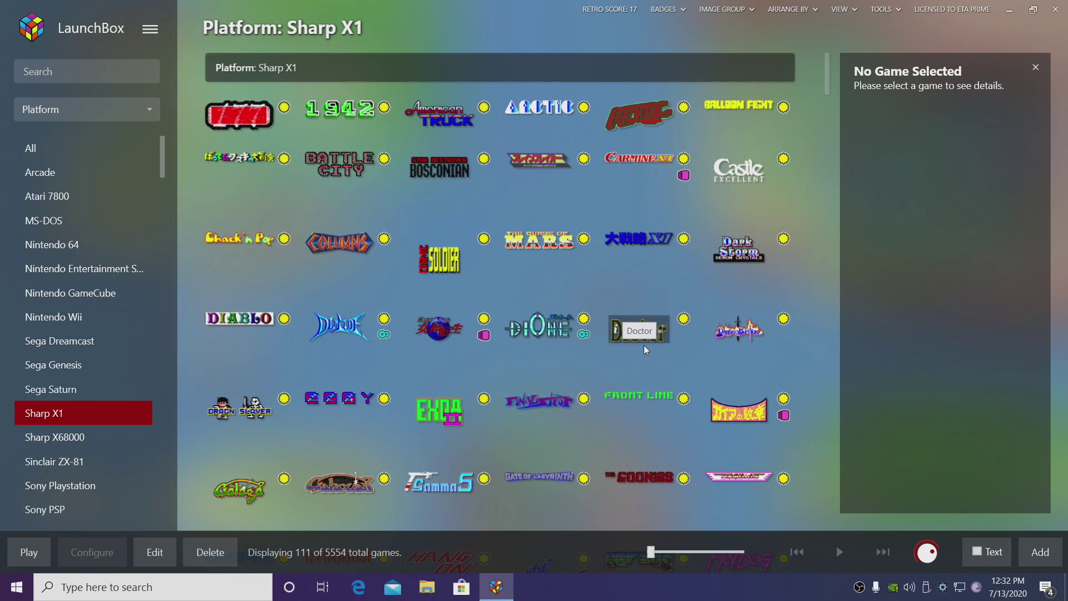
pyautogui.click(758, 315)
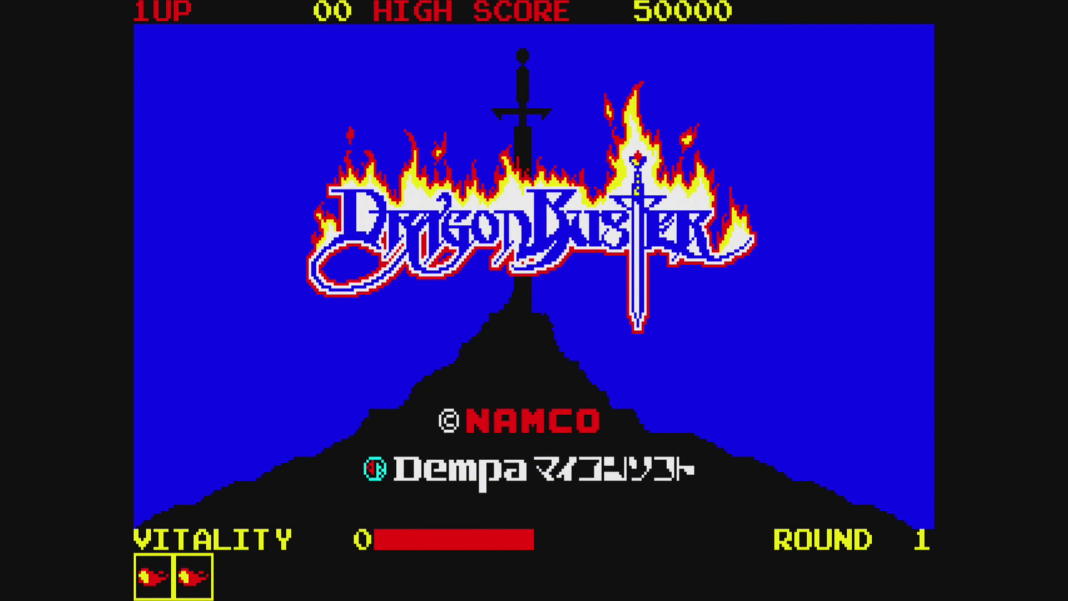
# Step: Open the core Options page from RetroArch's Quick Menu while Dragon Buster is running
pyautogui.press('F1')
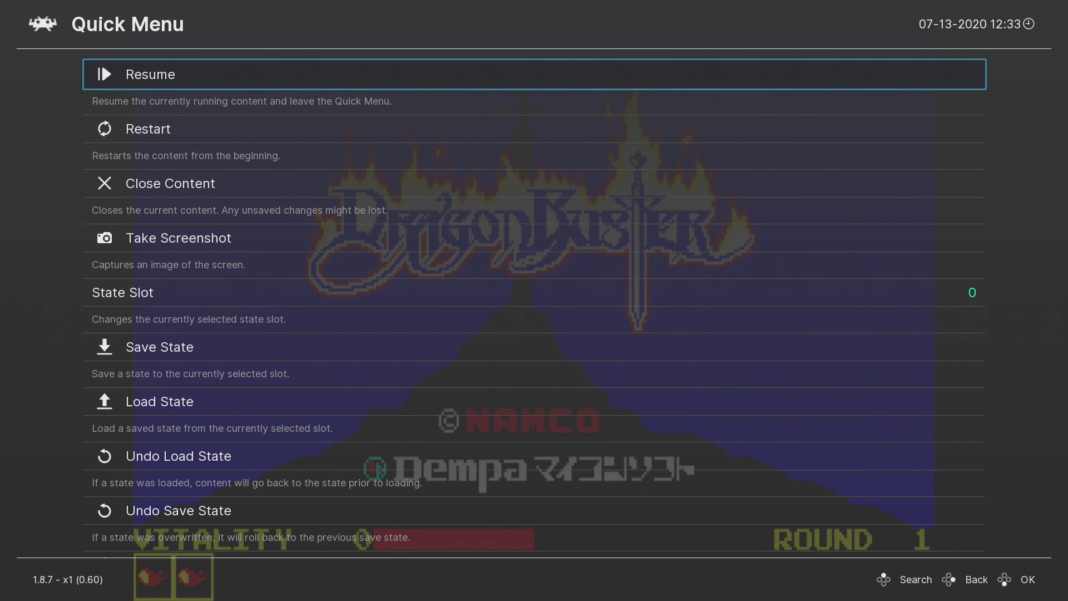
pyautogui.press('Down')
pyautogui.press('Down')
pyautogui.press('Down')
pyautogui.press('Down')
pyautogui.press('Down')
pyautogui.press('Down')
pyautogui.press('Down')
pyautogui.press('Down')
pyautogui.press('Down')
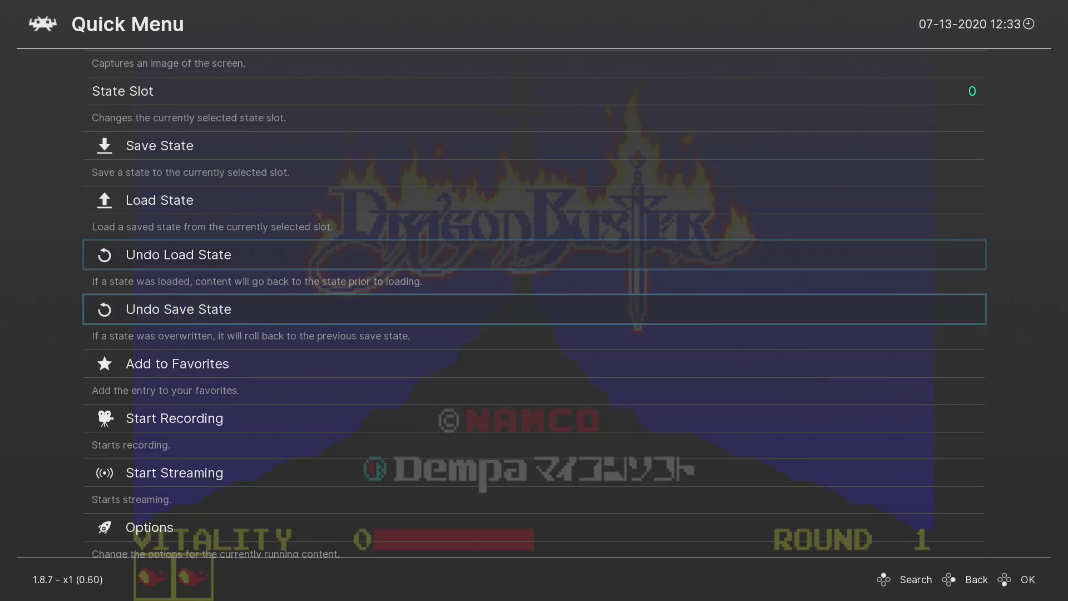
pyautogui.press('Down')
pyautogui.press('Down')
pyautogui.press('Down')
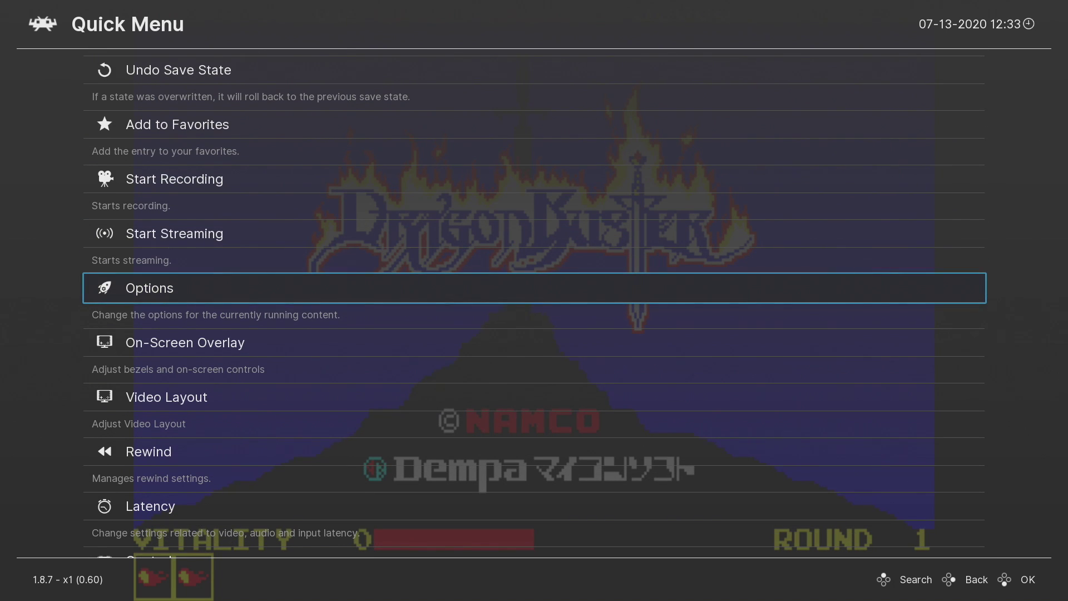
pyautogui.press('Return')
# Step: Try the alternative value of the Resolution core option and set it back to HIGH
pyautogui.press('Down')
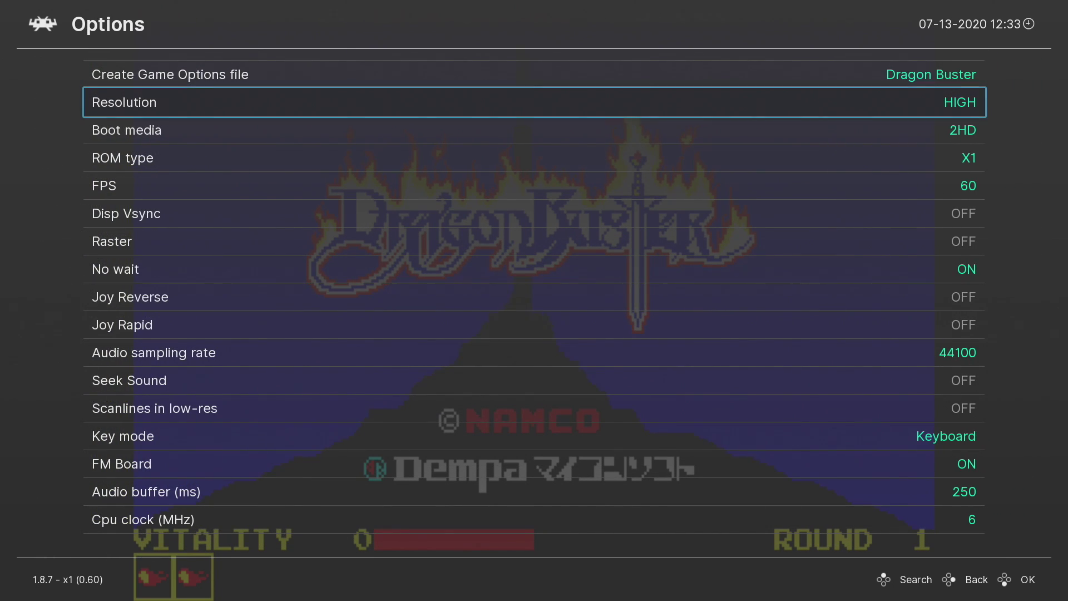
pyautogui.press('Down')
pyautogui.press('Up')
pyautogui.press('Left')
pyautogui.press('Right')
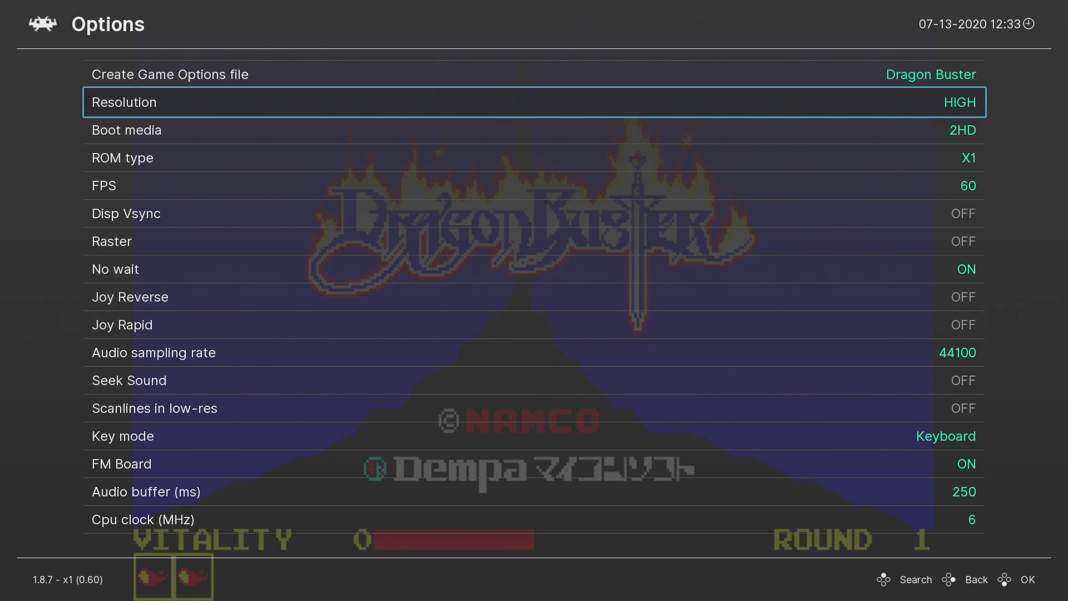
# Step: Cycle the ROM type core option through TURBO and its other values, and set it back to X1
pyautogui.press('Down')
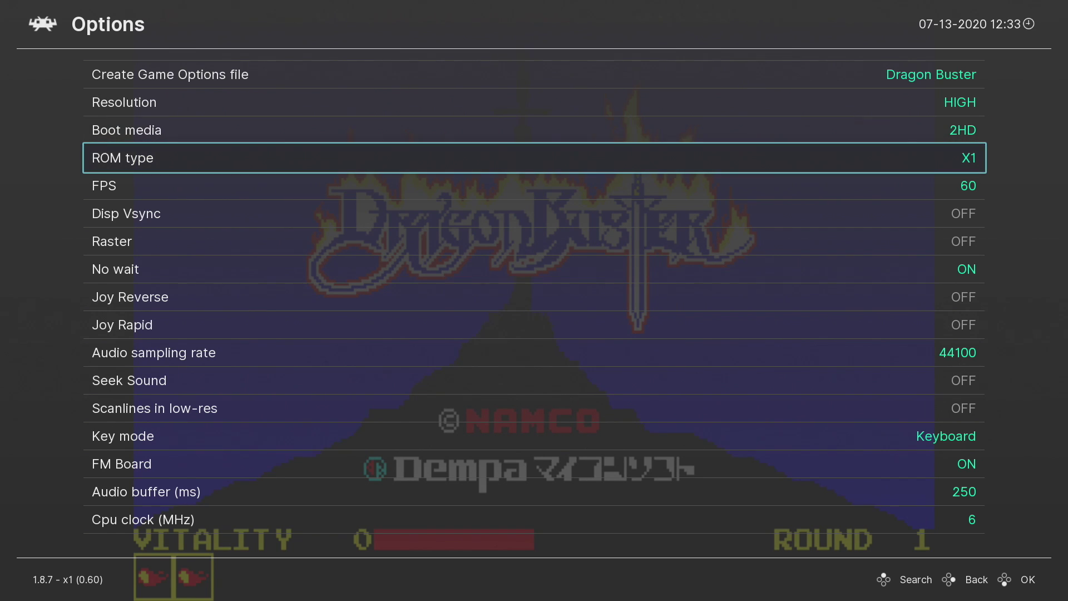
pyautogui.press('Down')
pyautogui.press('Right')
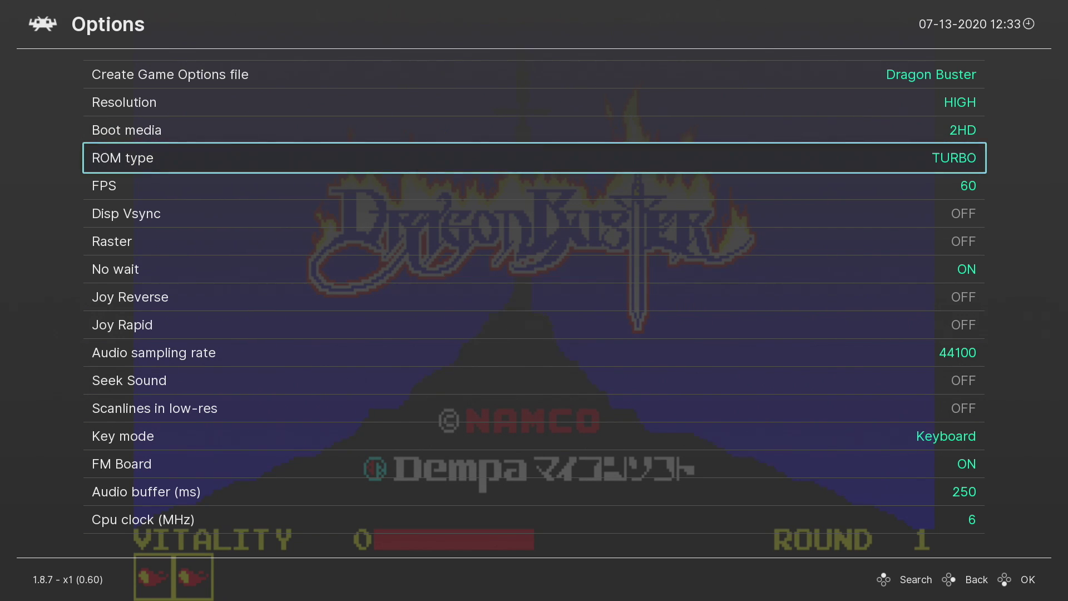
pyautogui.press('Right')
pyautogui.press('Left')
pyautogui.press('Right')
pyautogui.press('Left')
pyautogui.press('Left')
# Step: Try AUTO for the FPS core option and set it back to 60
pyautogui.press('Down')
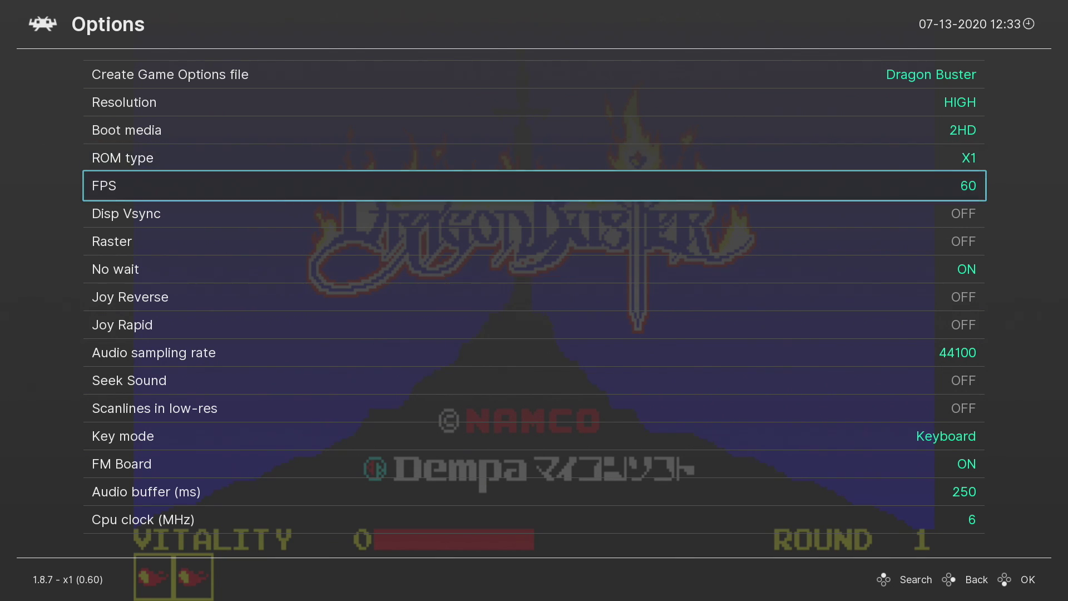
pyautogui.press('Right')
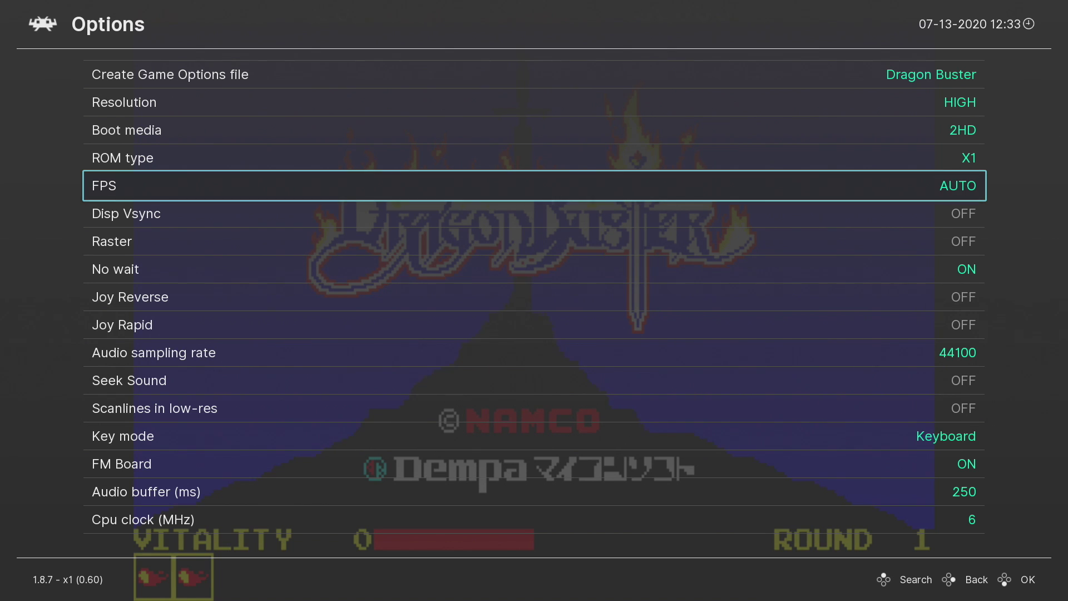
pyautogui.press('Left')
pyautogui.press('Down')
pyautogui.press('Down')
pyautogui.press('Down')
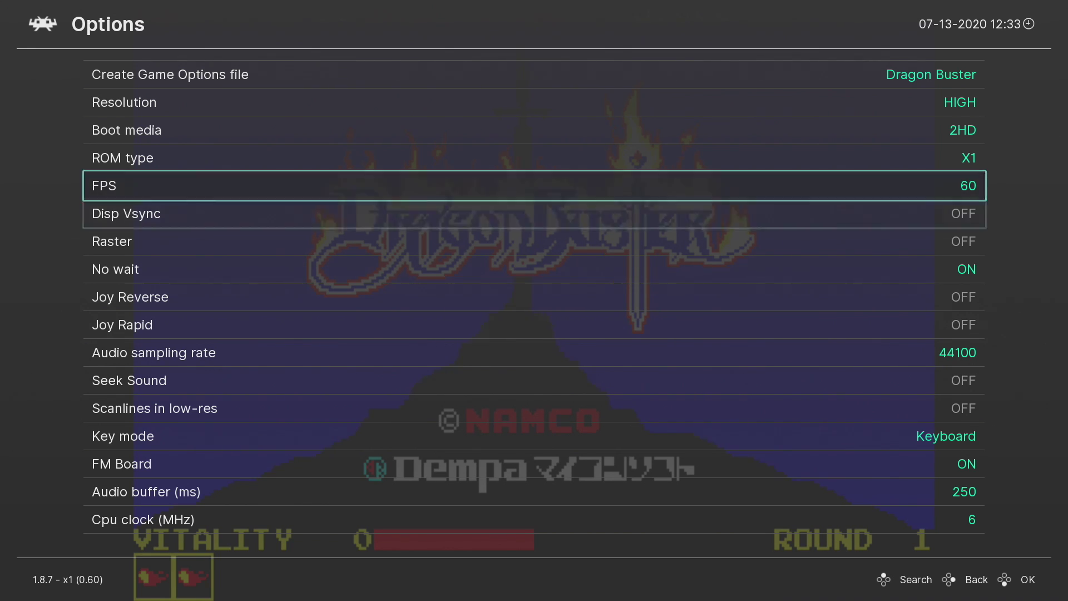
# Step: Set the Cpu clock core option to 4 MHz
pyautogui.press('Down')
pyautogui.press('Down')
pyautogui.press('Down')
pyautogui.press('Down')
pyautogui.press('Down')
pyautogui.press('Down')
pyautogui.press('Down')
pyautogui.press('Down')
pyautogui.press('Down')
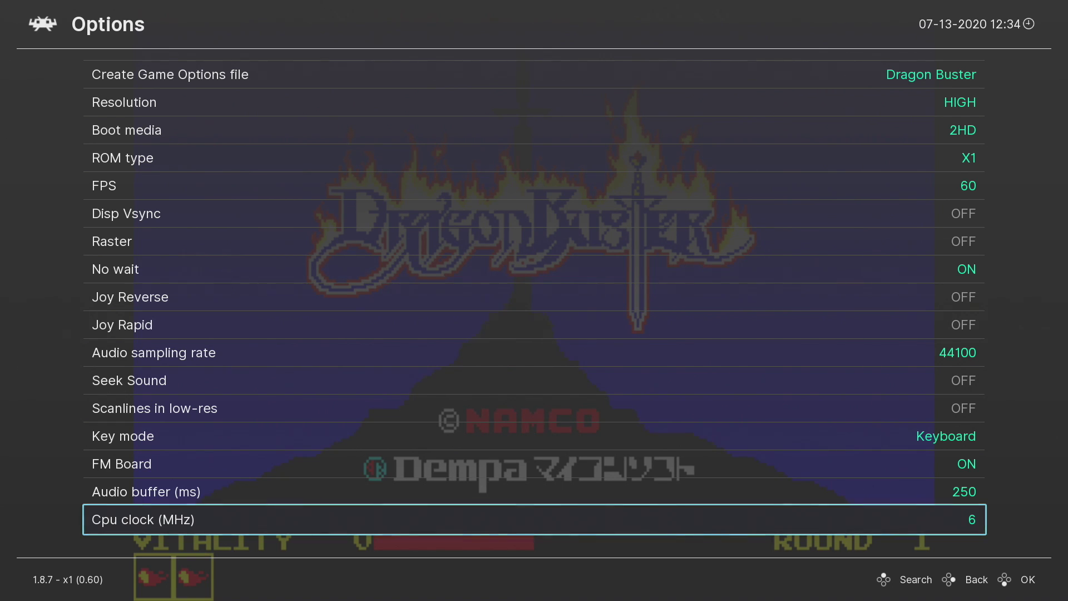
pyautogui.press('Return')
pyautogui.press('Up')
pyautogui.press('Up')
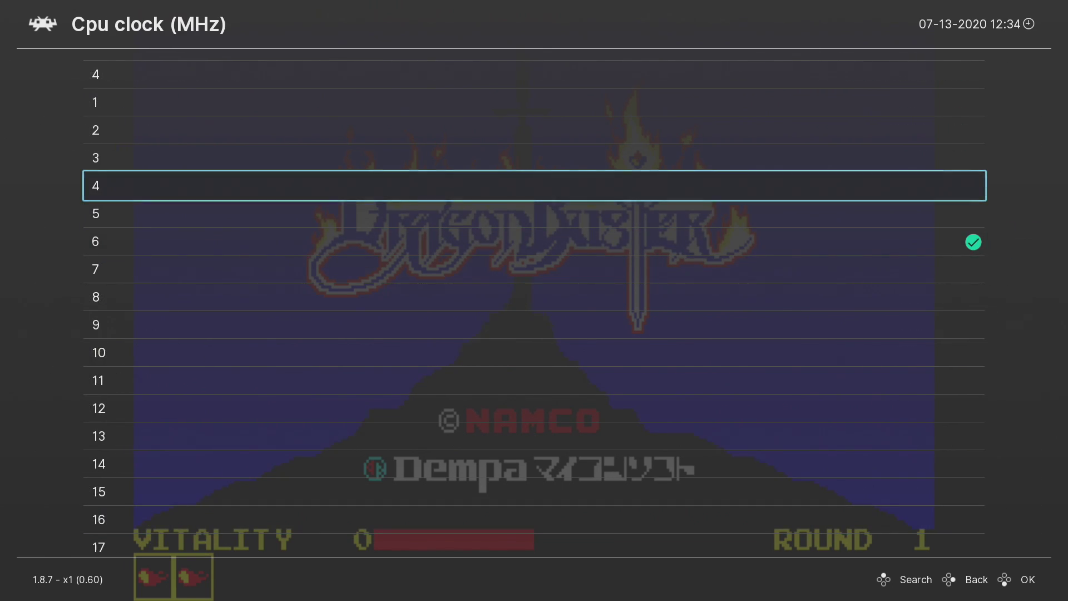
pyautogui.press('Return')
pyautogui.press('Return')
# Step: Set the Cpu clock core option back to 6 MHz
pyautogui.press('Down')
pyautogui.press('Down')
pyautogui.press('Down')
pyautogui.press('Down')
pyautogui.press('Down')
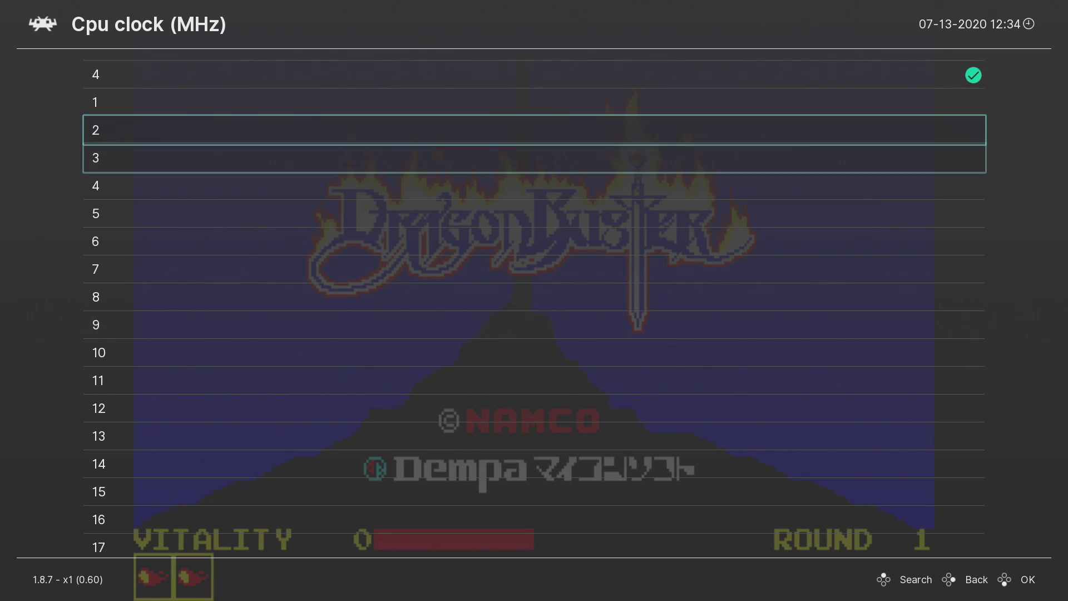
pyautogui.press('Down')
pyautogui.press('Return')
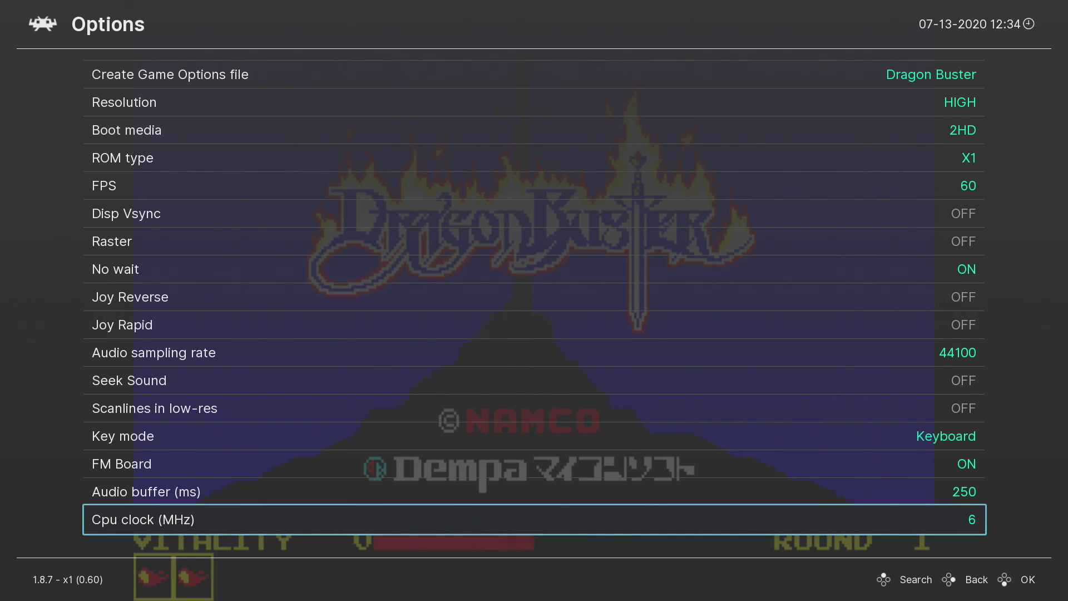
# Step: Leave the core options, resume Dragon Buster and start a round from its title screen
pyautogui.press('BackSpace')
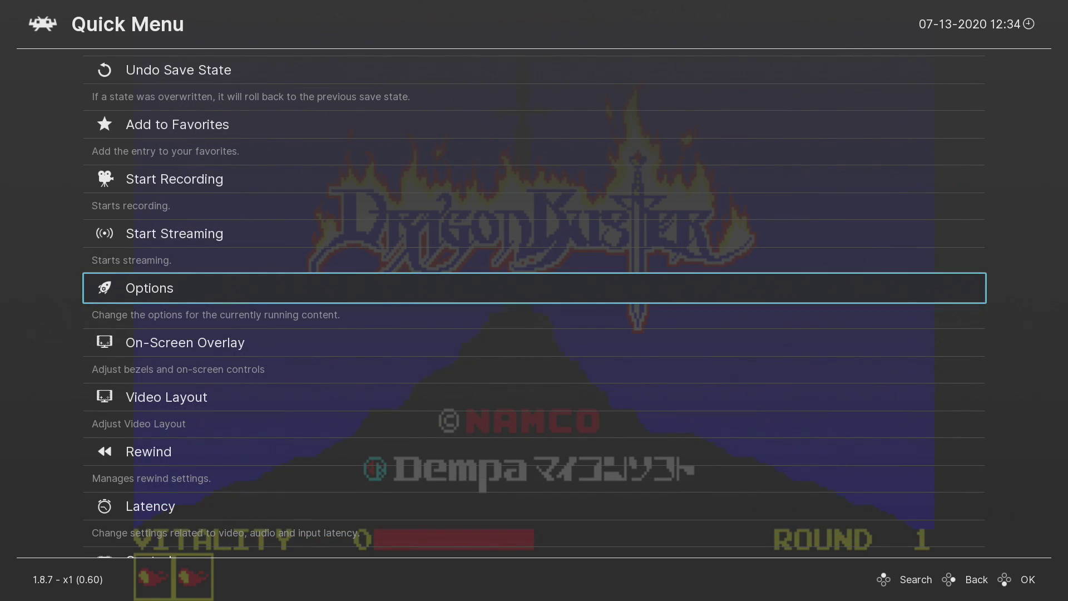
pyautogui.press('Up')
pyautogui.press('Up')
pyautogui.press('Up')
pyautogui.press('Up')
pyautogui.press('Up')
pyautogui.press('Up')
pyautogui.press('Up')
pyautogui.press('Up')
pyautogui.press('Up')
pyautogui.press('Up')
pyautogui.press('Up')
pyautogui.press('Up')
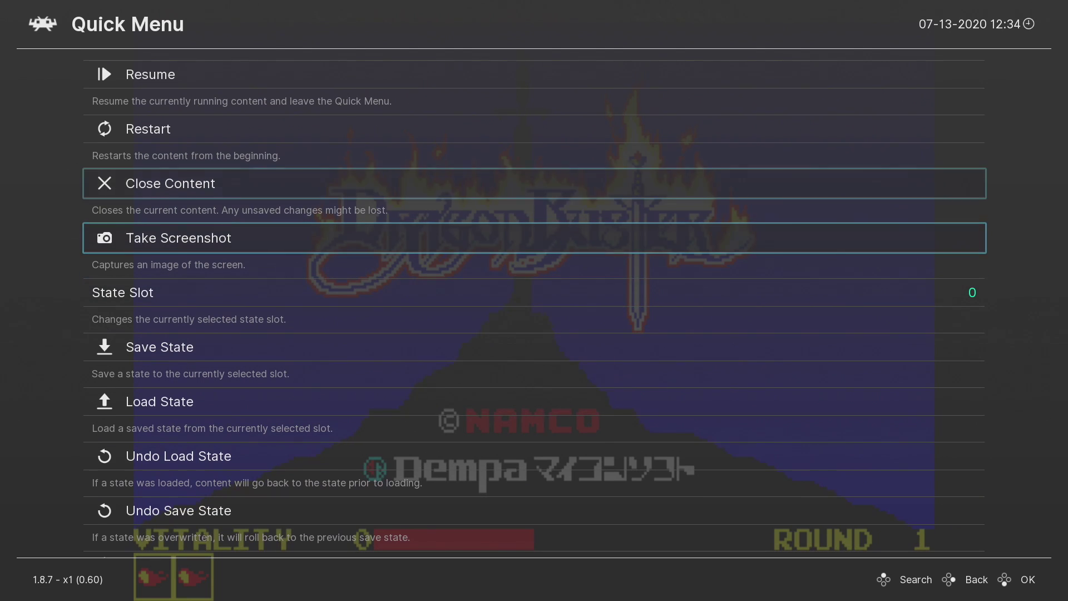
pyautogui.press('Return')
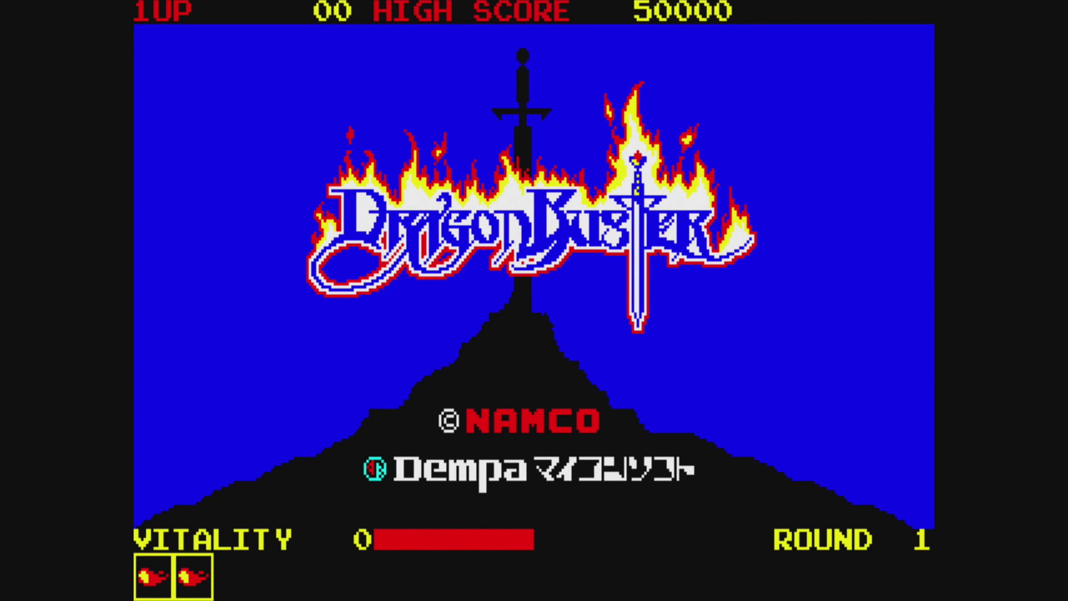
pyautogui.press('Return')
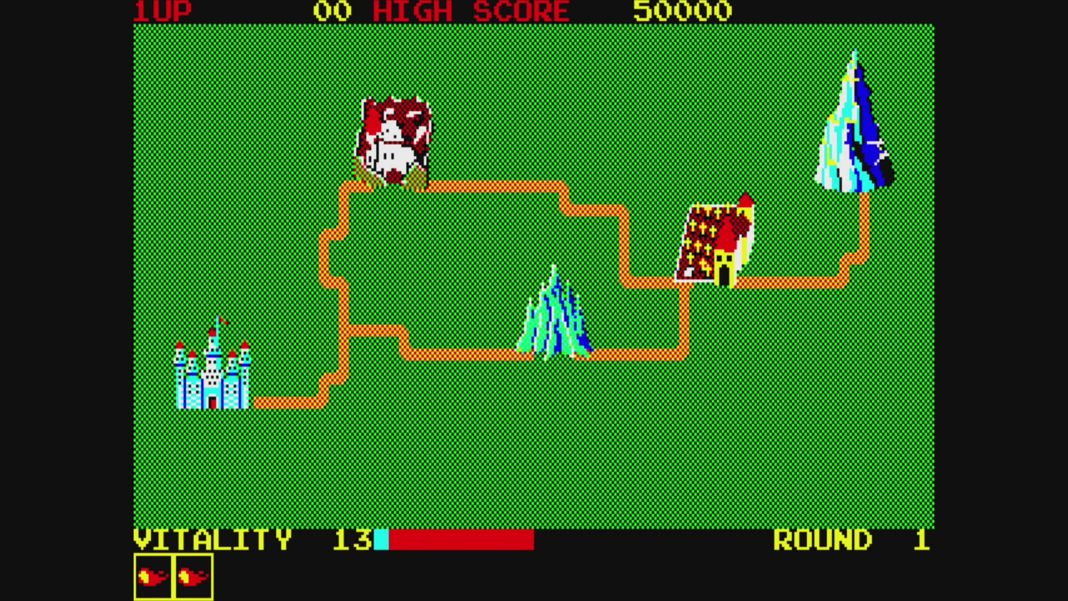
pyautogui.press('Up')
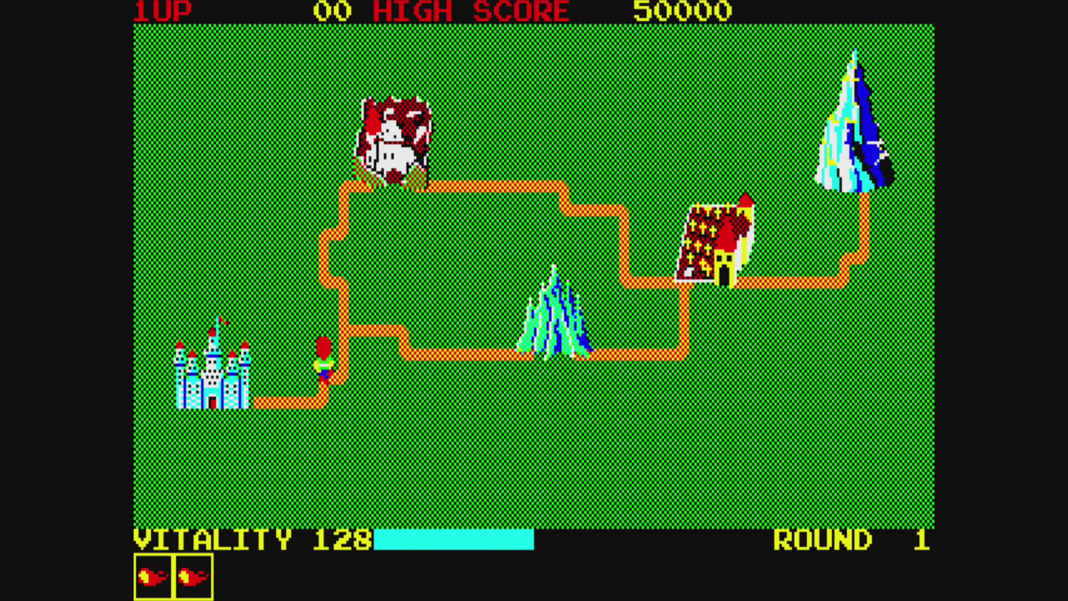
pyautogui.press('Right')
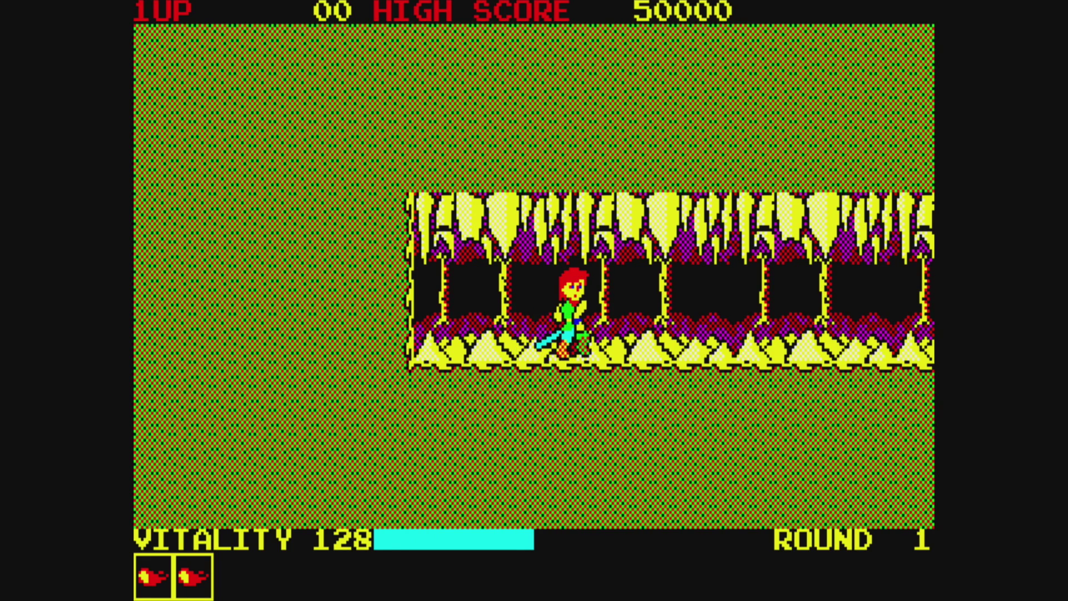
pyautogui.press('Left')
pyautogui.press('Right')
pyautogui.press('space')
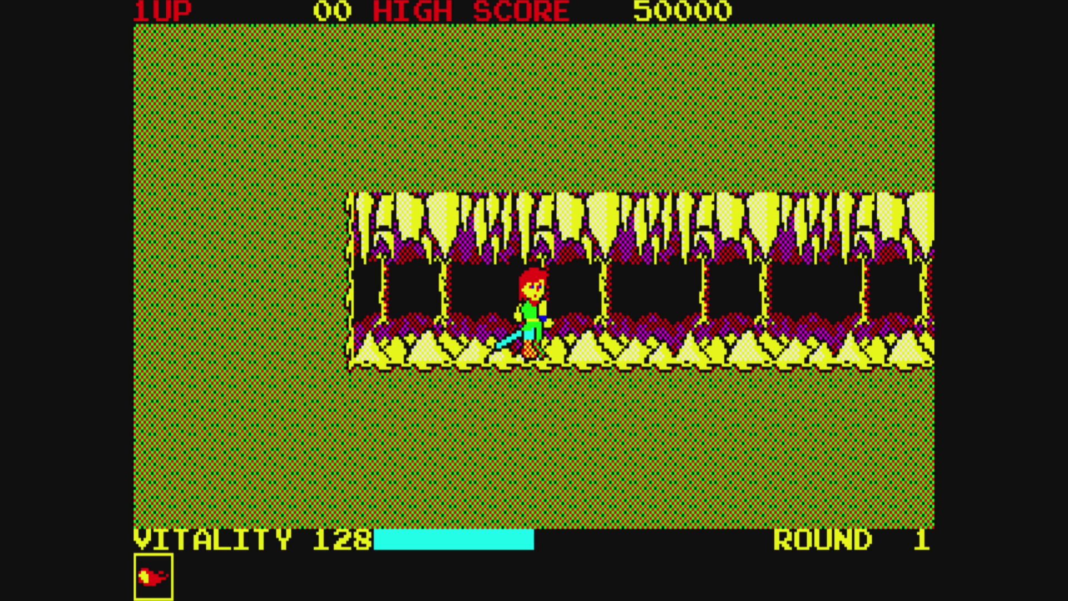
pyautogui.press('Up')
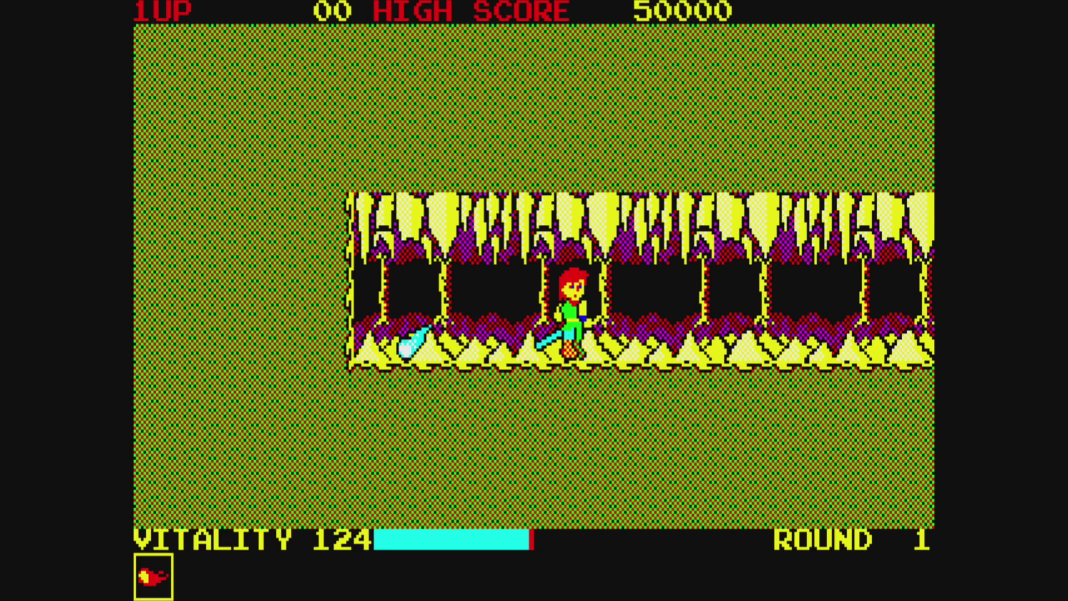
pyautogui.press('Right')
pyautogui.press('space')
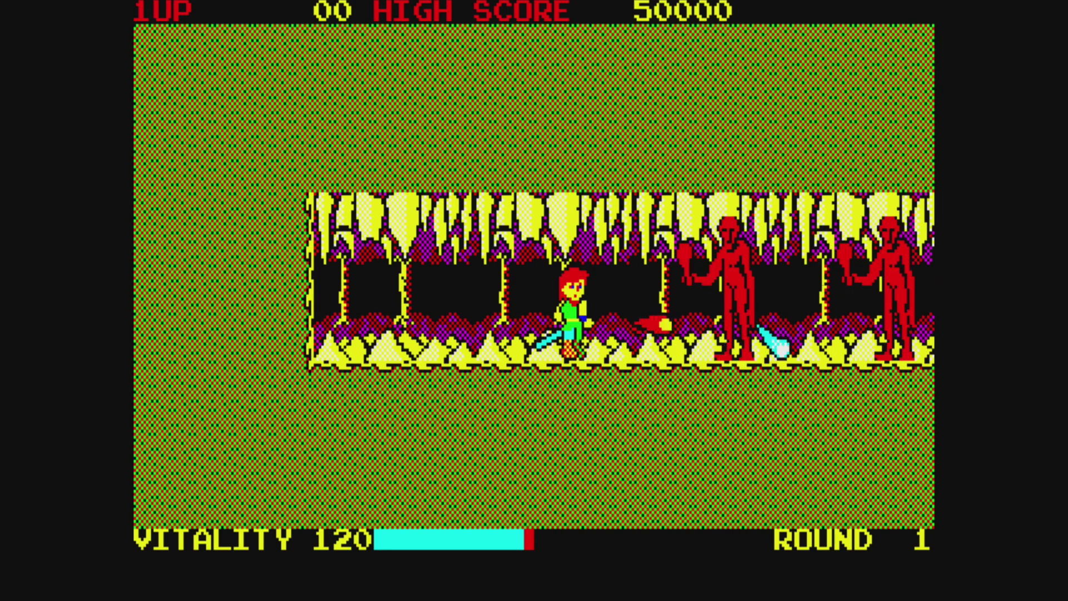
pyautogui.press('Right')
pyautogui.press('Right')
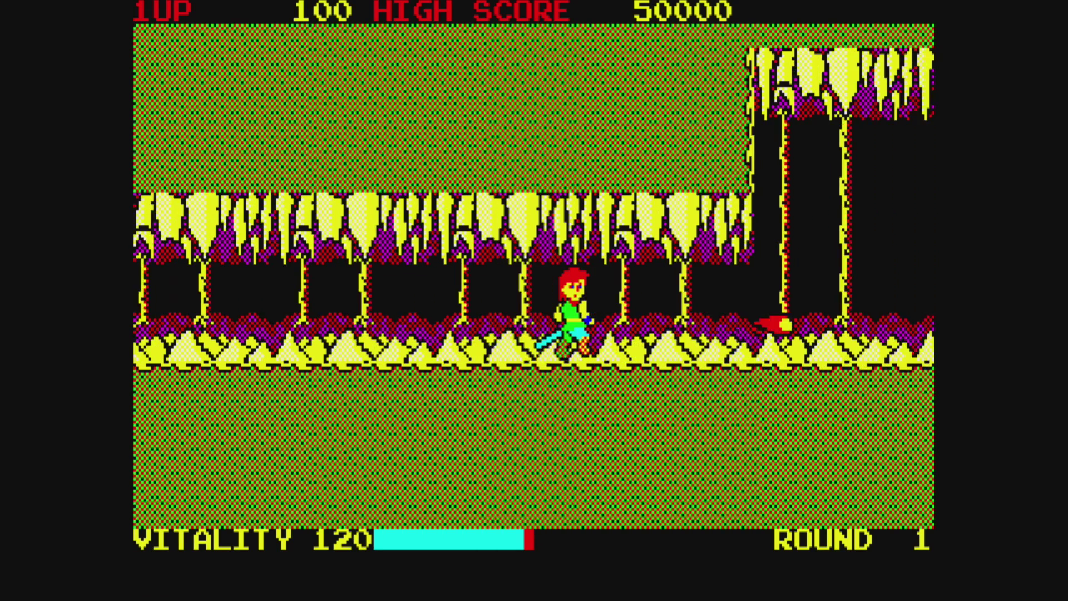
pyautogui.press('Right')
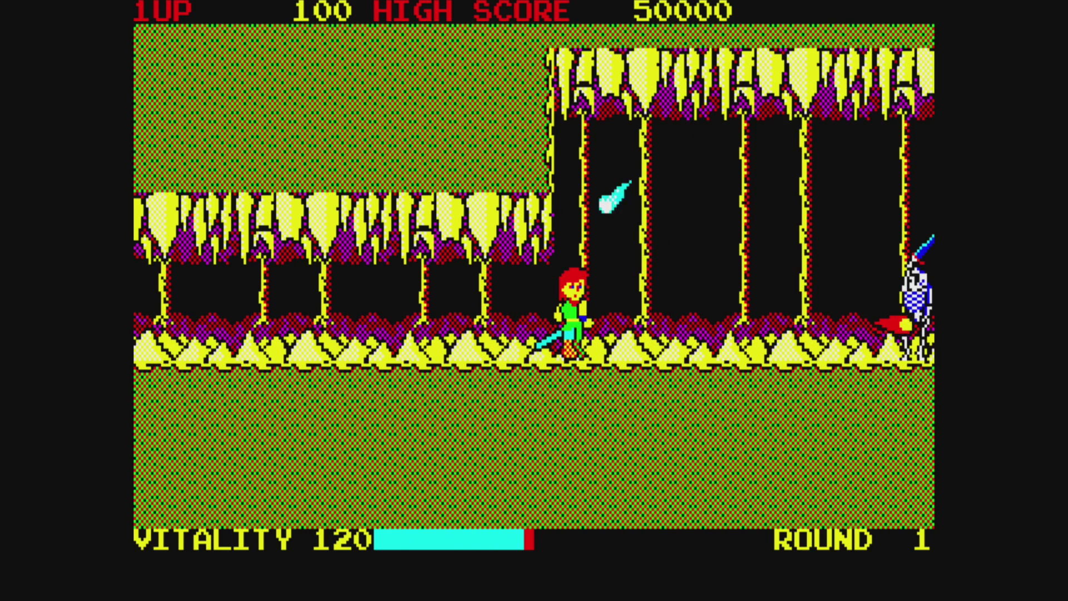
pyautogui.press('Right')
pyautogui.press('space')
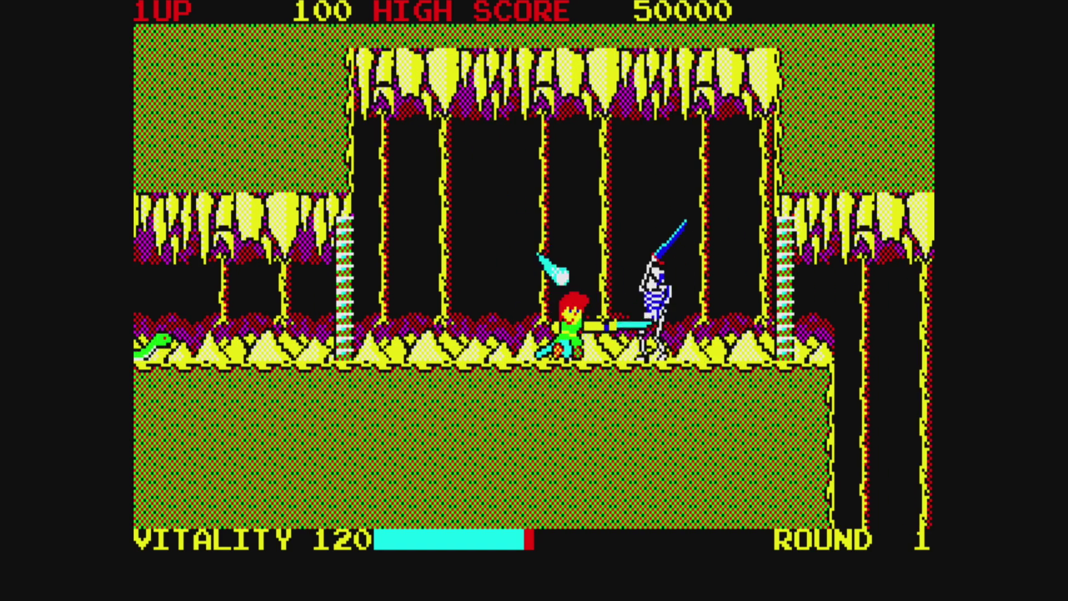
pyautogui.press('Right')
pyautogui.press('Right')
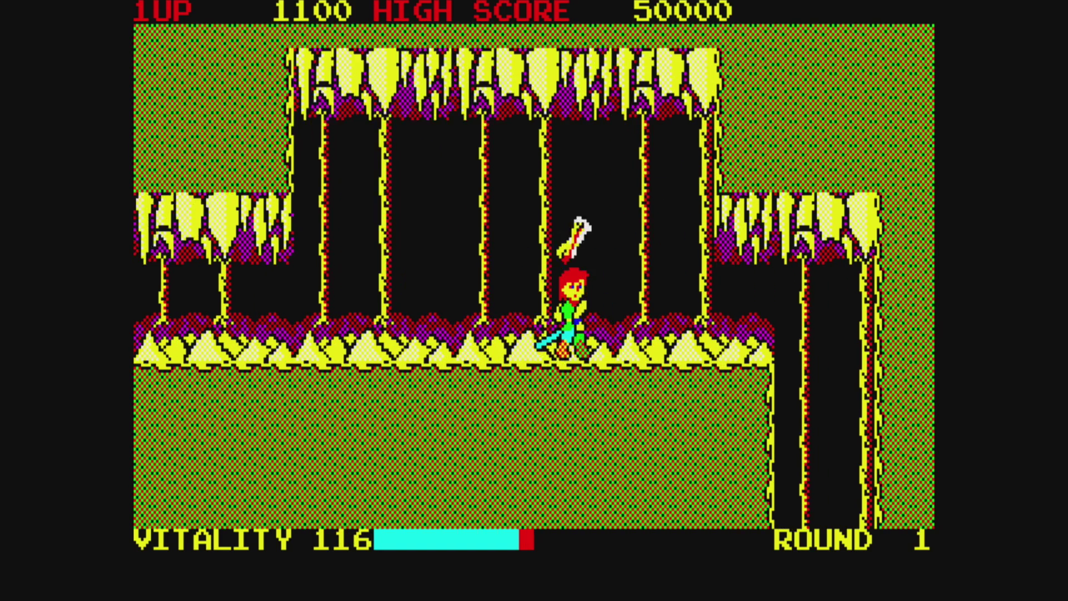
pyautogui.press('Right')
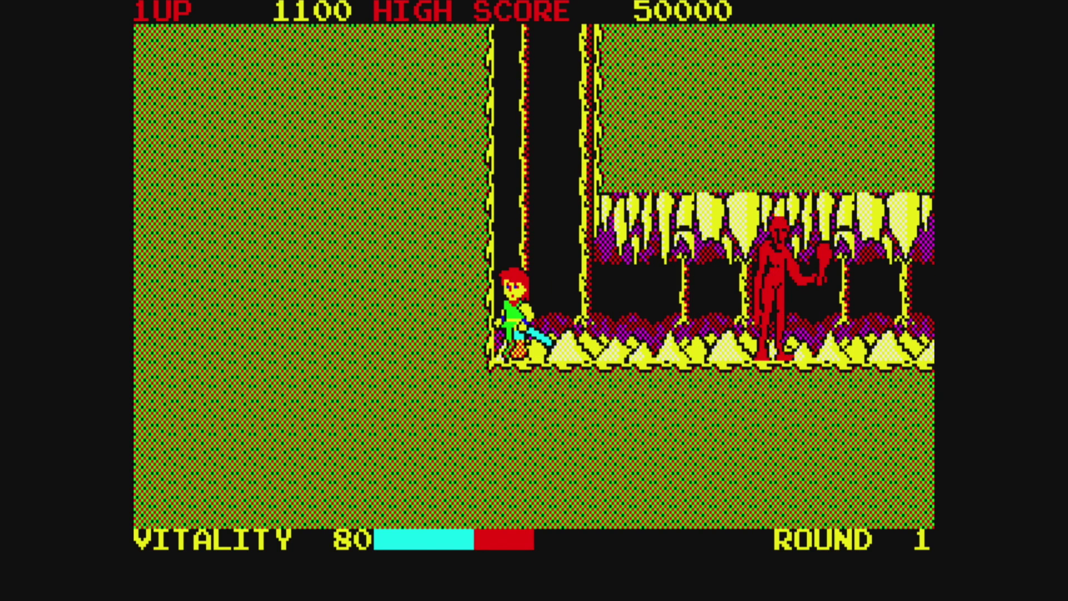
# Step: Pause Dragon Buster and exit the game to return to LaunchBox
pyautogui.press('Escape')
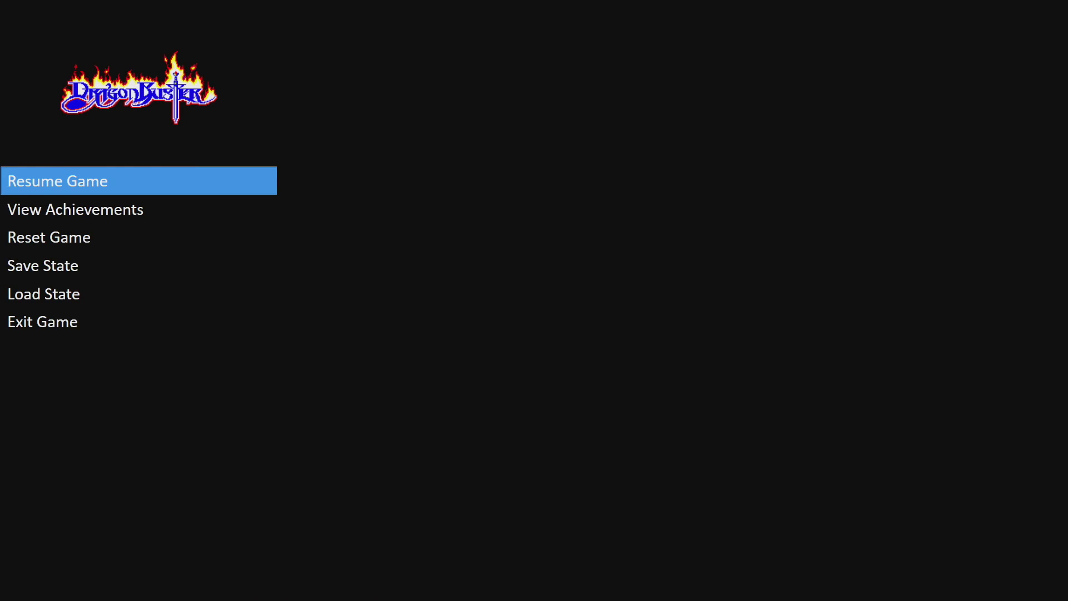
pyautogui.press('Down')
pyautogui.press('Down')
pyautogui.press('Down')
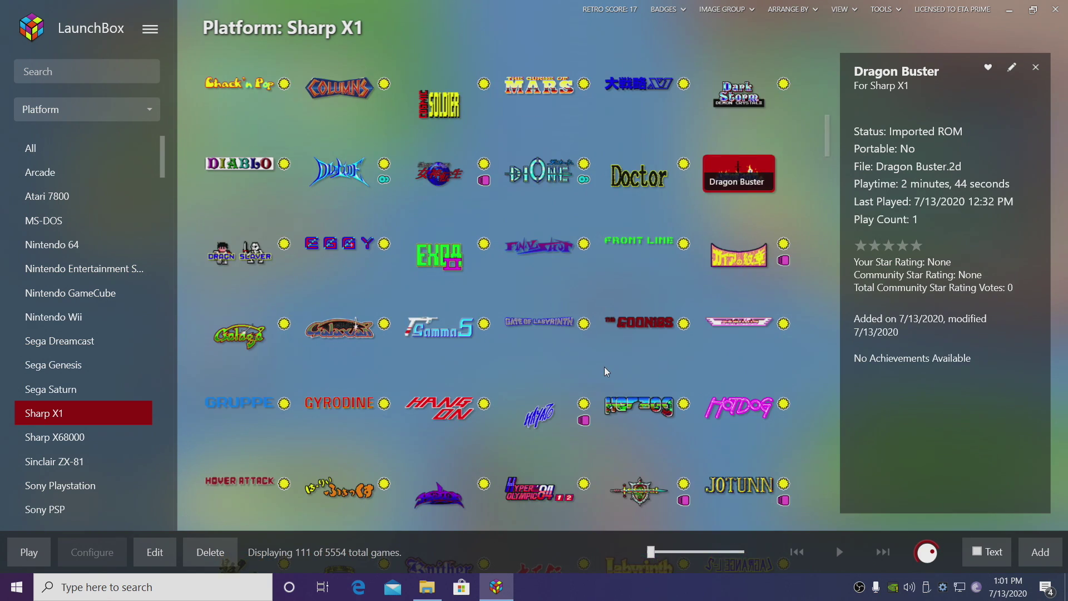
# Step: Look through the imported games of the Sharp X1 platform in the LaunchBox library
pyautogui.scroll(-2, 604, 366)
pyautogui.scroll(-3, 593, 372)
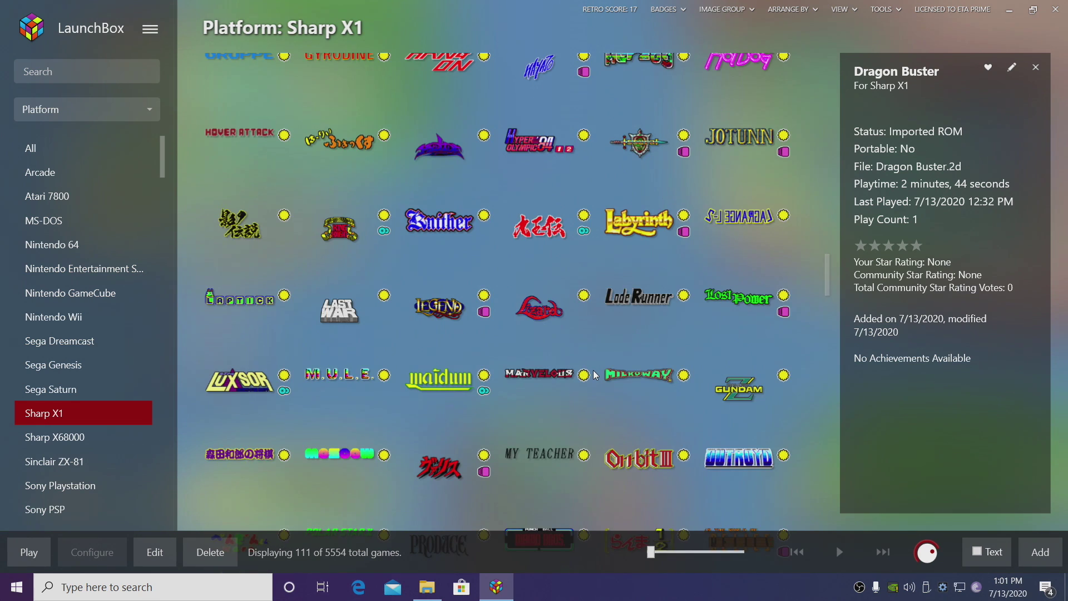
pyautogui.scroll(-2, 594, 376)
pyautogui.scroll(-2, 594, 375)
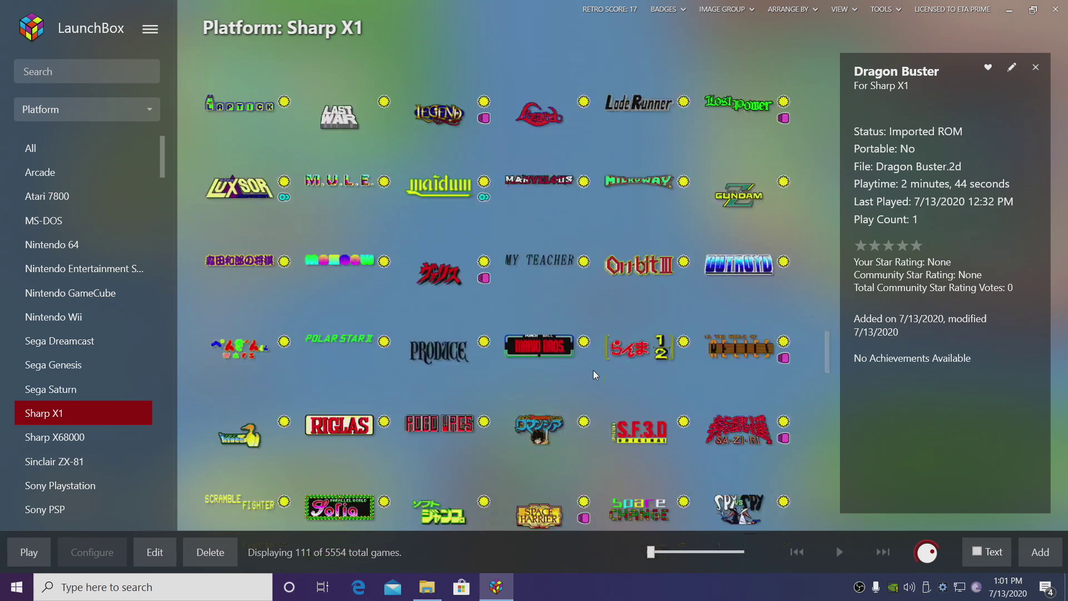
pyautogui.scroll(-4, 593, 370)
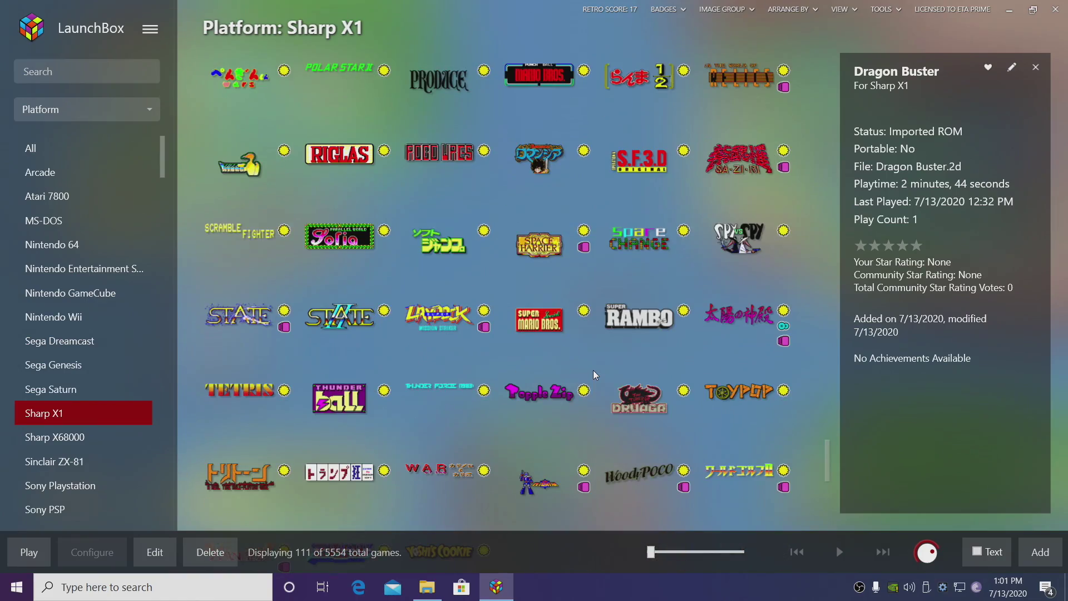